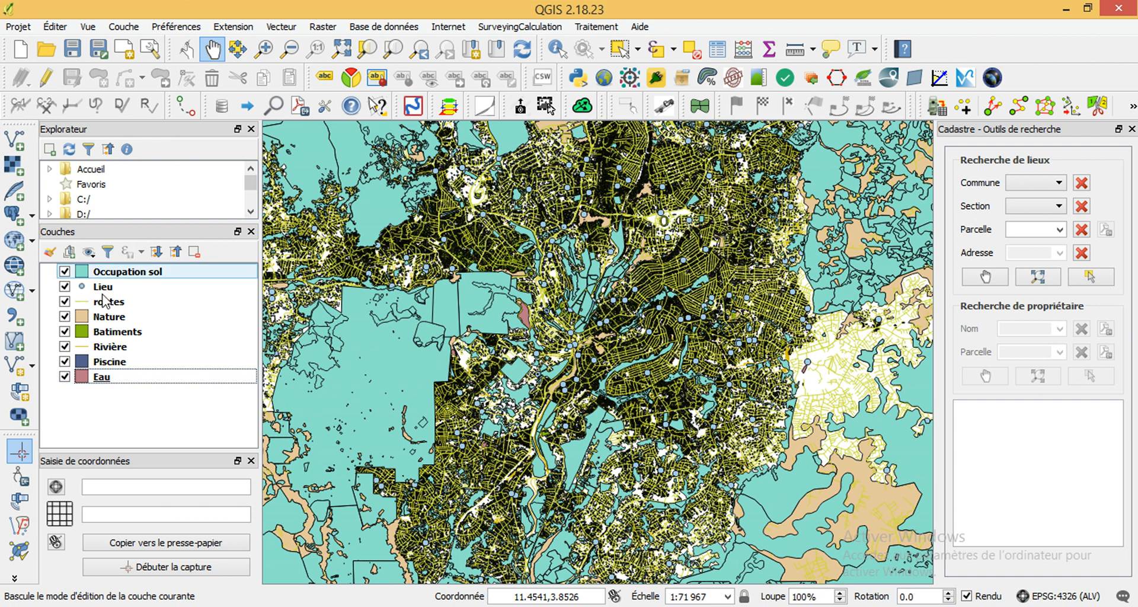
Reorder the layers so Occupation sol is lowest, Nature sits just above it, and Rivière lies directly below Piscine.
drag(120, 273, 165, 386)
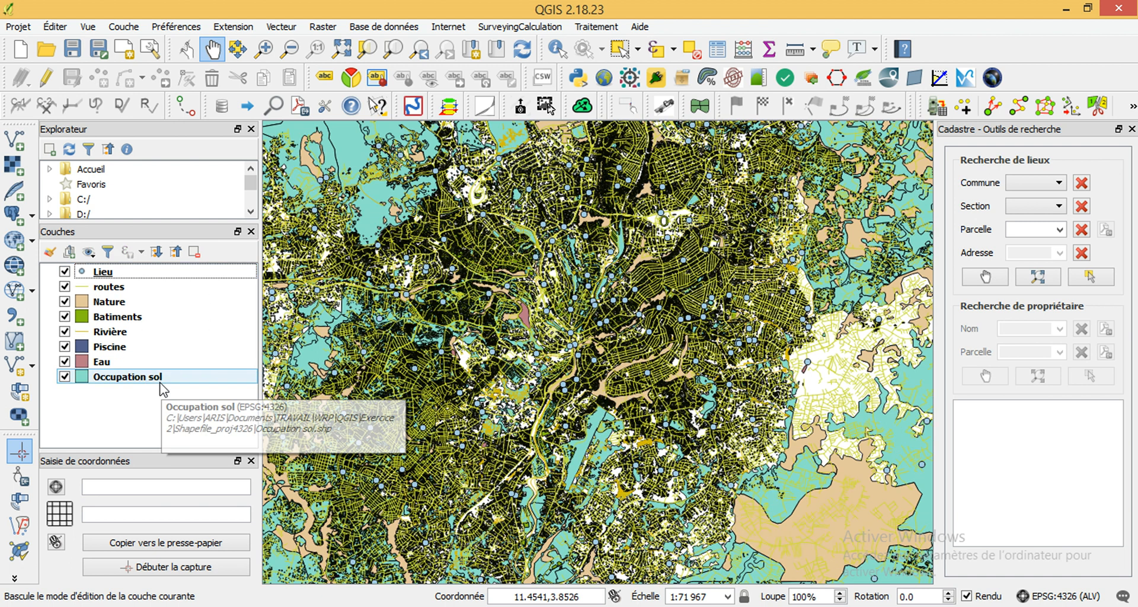
click(102, 276)
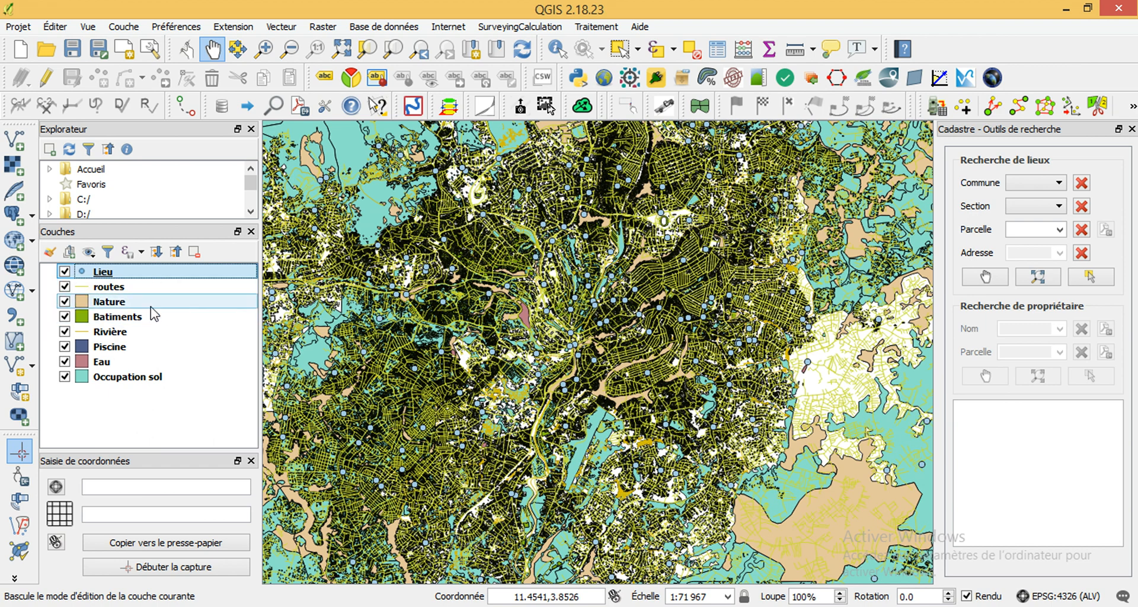
drag(112, 309, 140, 371)
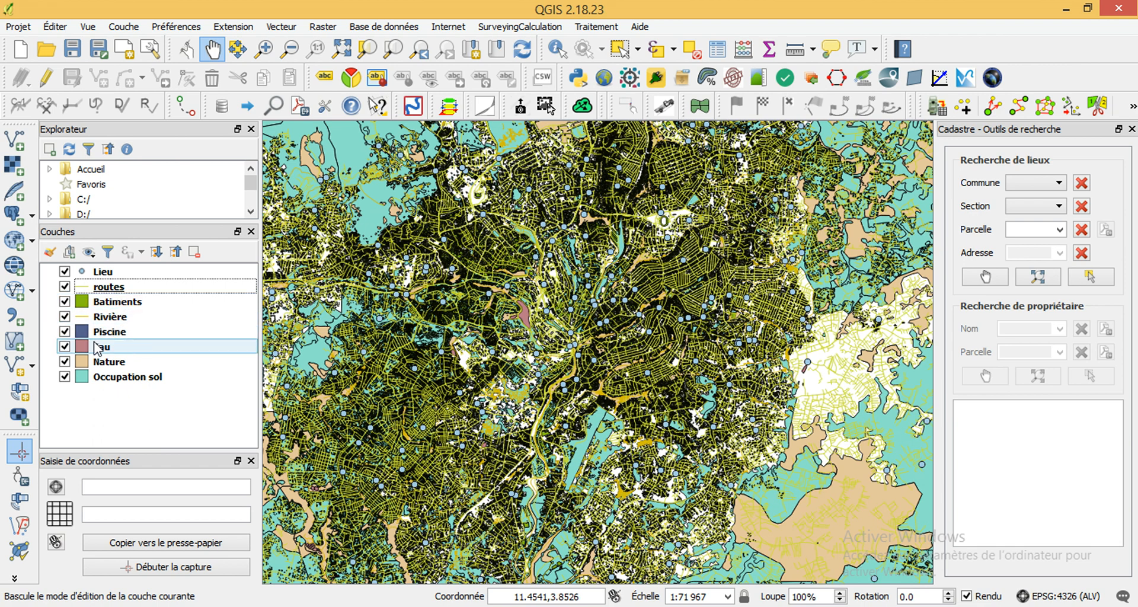
drag(107, 335, 141, 323)
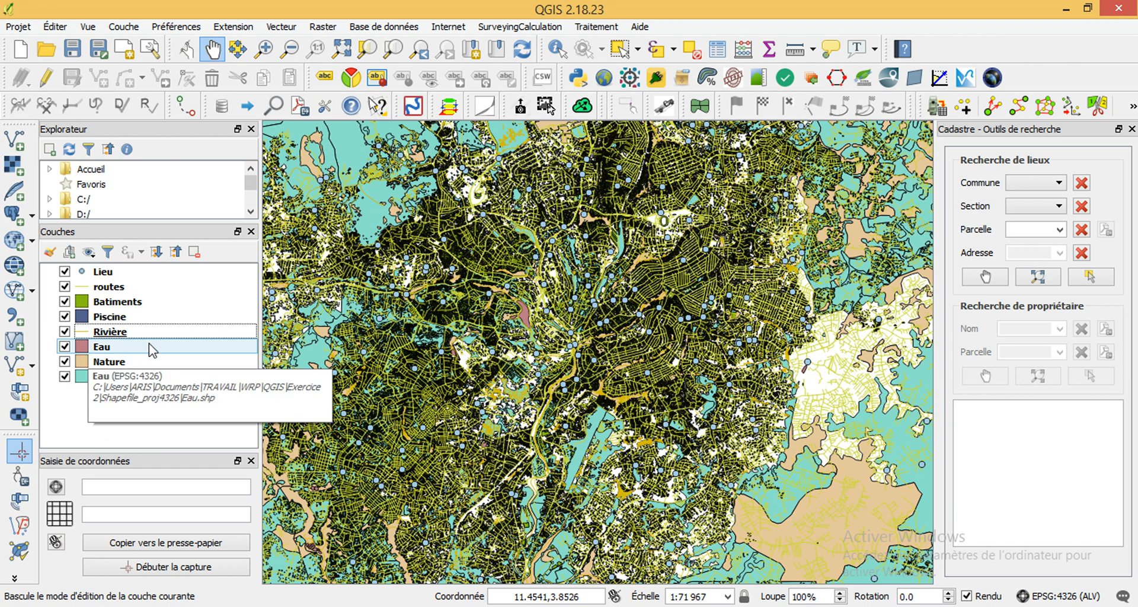
Rename the Eau layer as Plan d'eau.
right_click(115, 349)
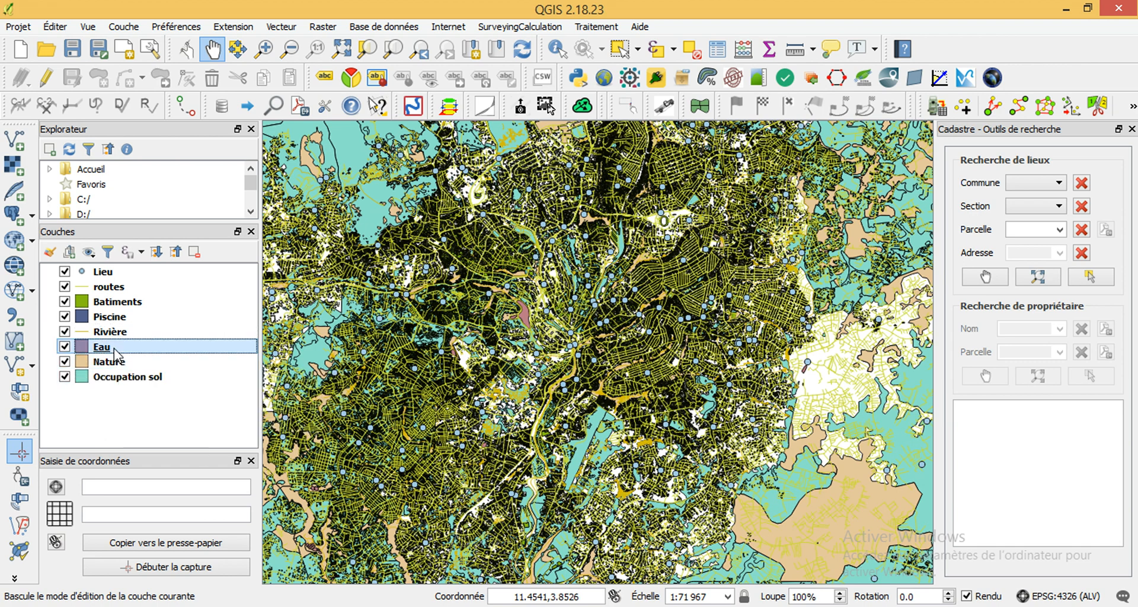
click(169, 335)
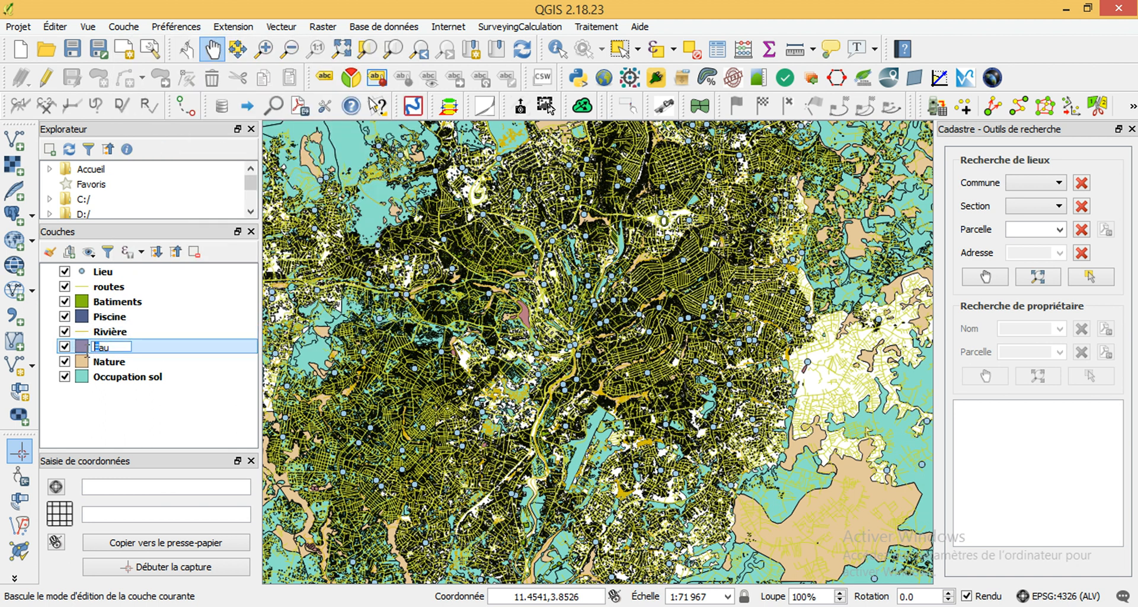
text(Plan d')
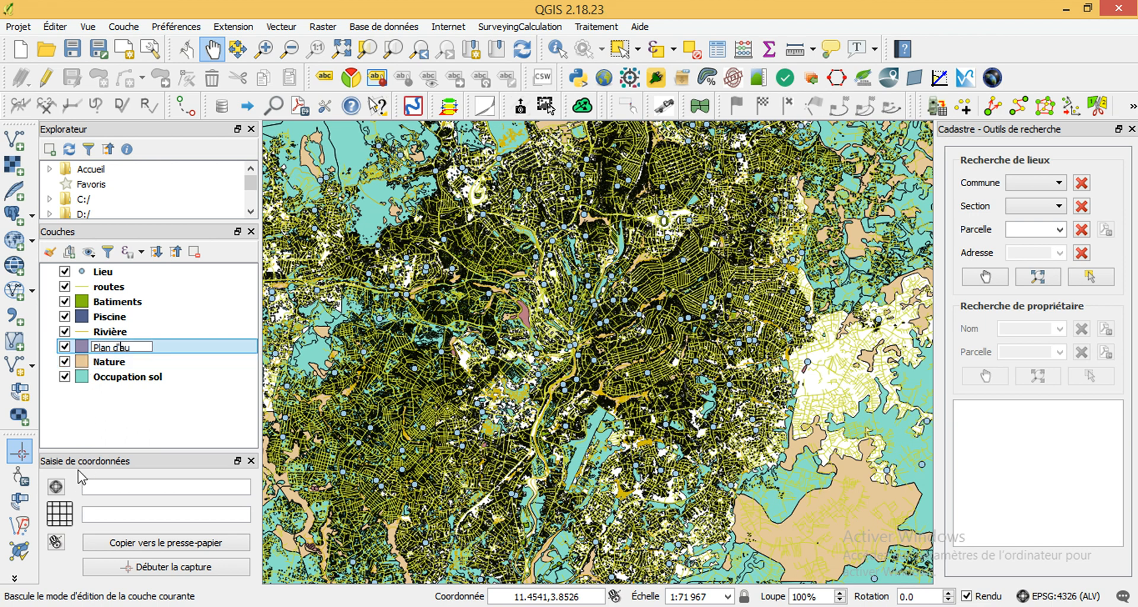
text(e)
key(Return)
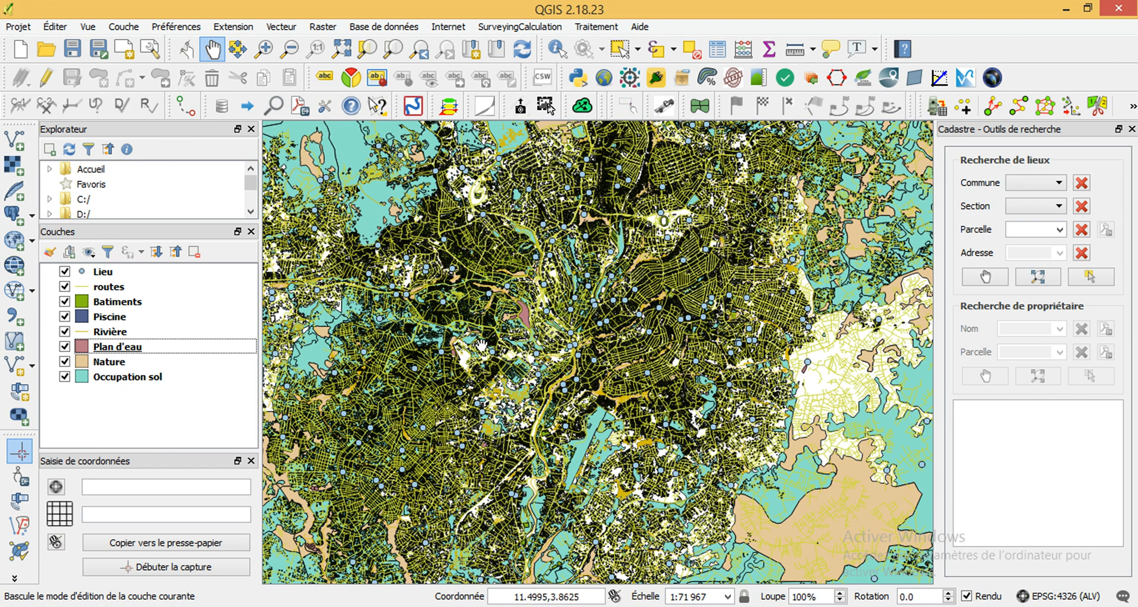
click(107, 277)
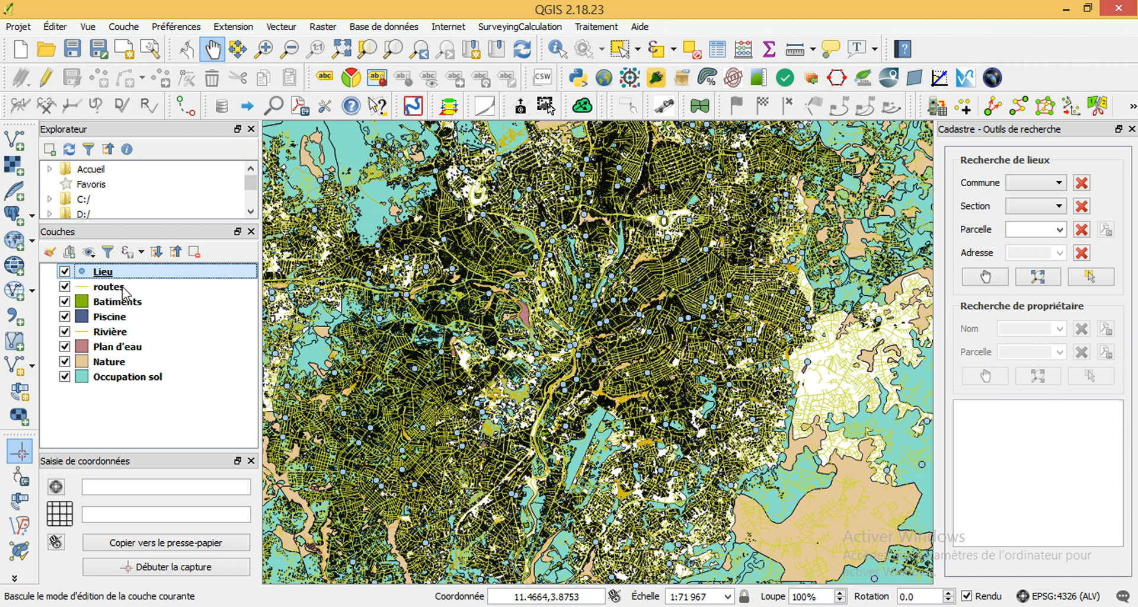
double_click(110, 272)
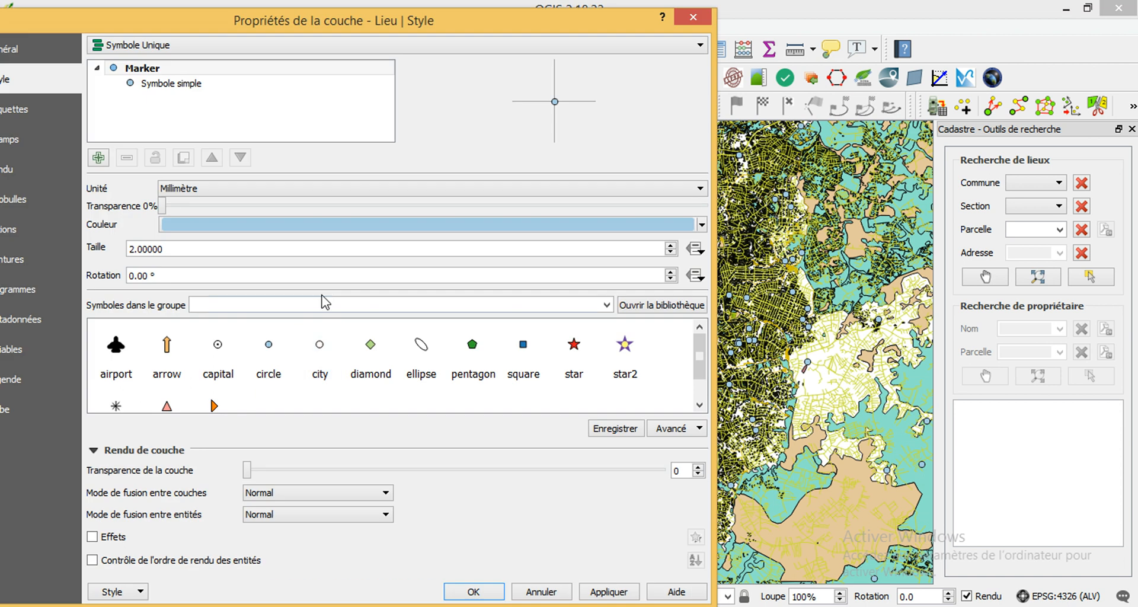
drag(341, 20, 411, 19)
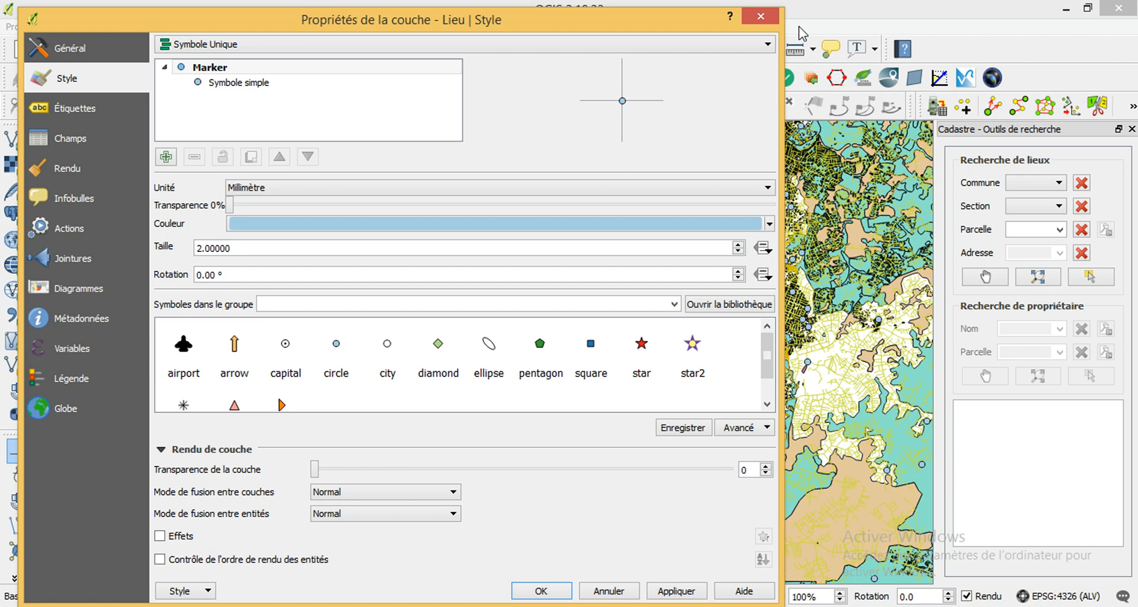
click(762, 18)
Open the style properties of the Lieu layer and choose the circle marker symbol.
right_click(108, 272)
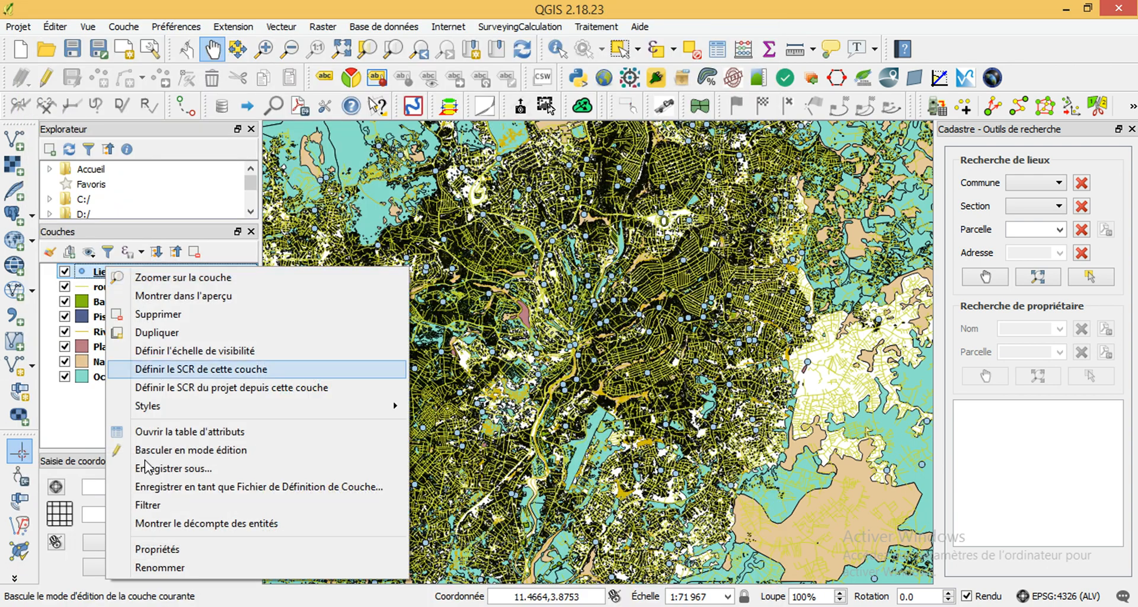
click(162, 550)
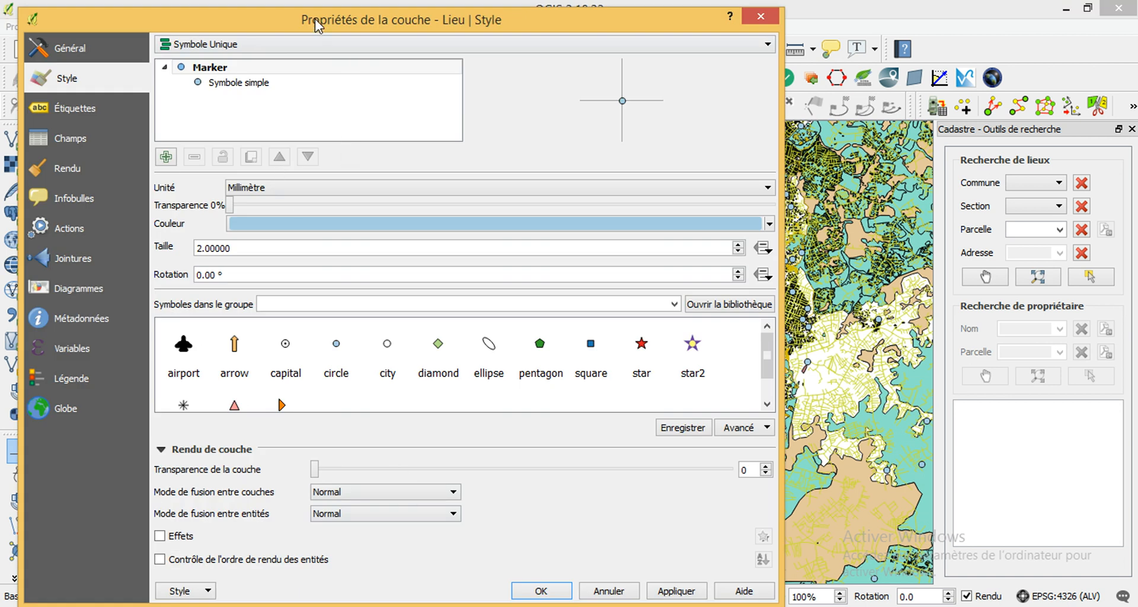
drag(317, 25, 517, 23)
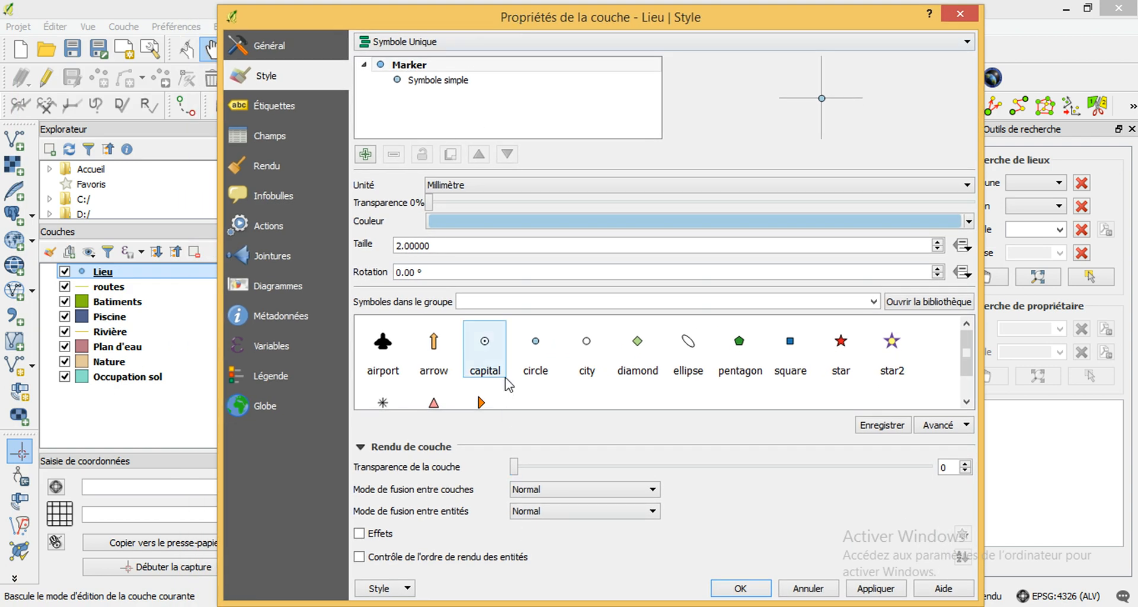
click(537, 346)
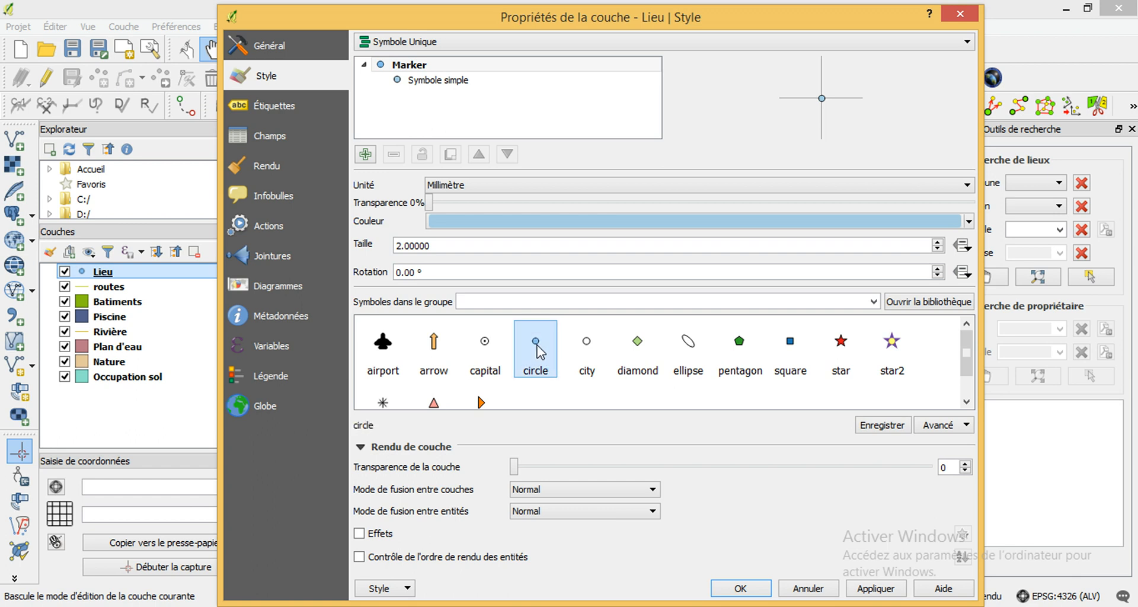
Set the Lieu layer's circle marker colour to bright purple.
click(968, 222)
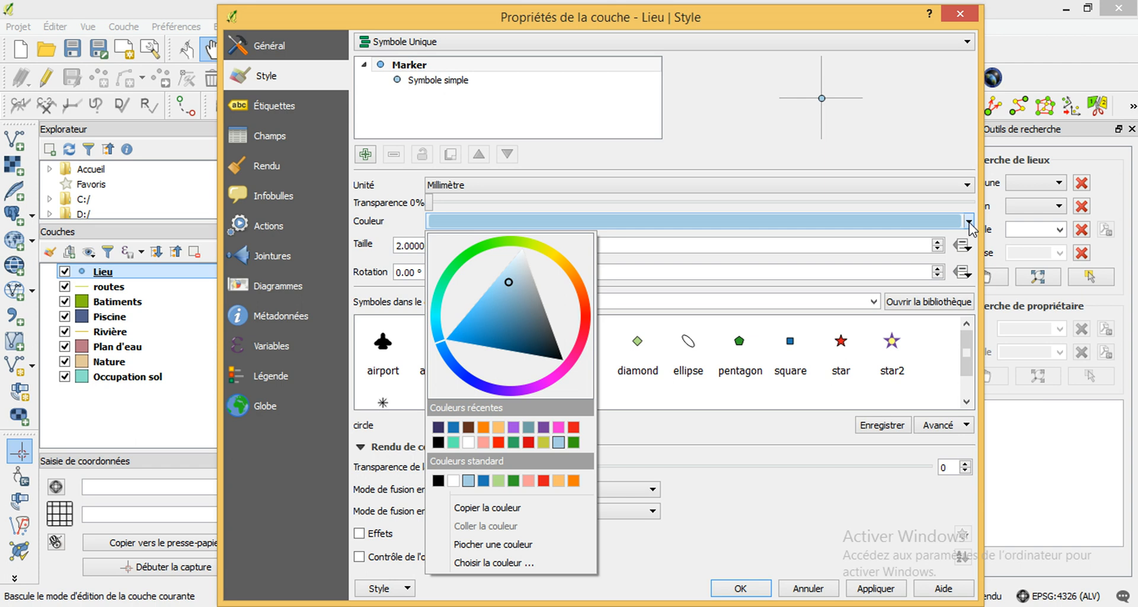
click(643, 401)
click(968, 222)
drag(444, 339, 533, 372)
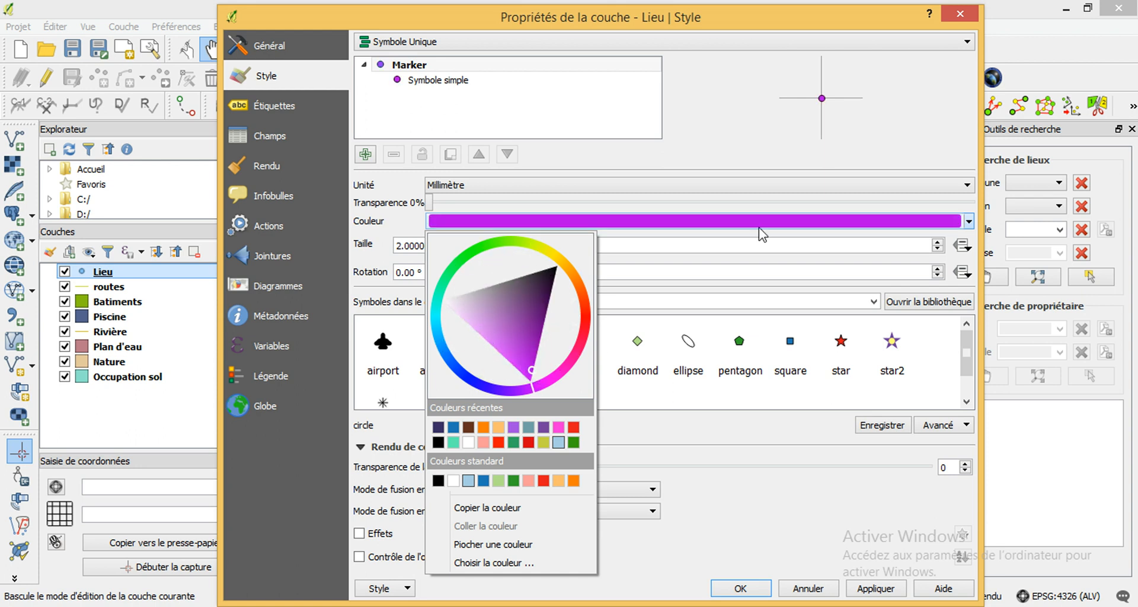
click(899, 169)
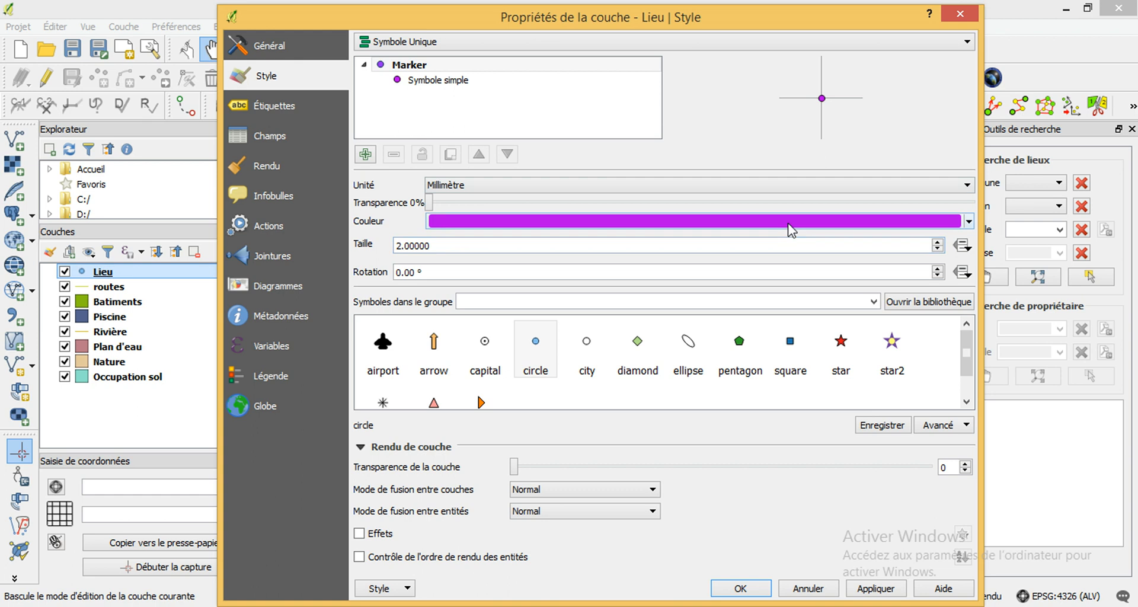
click(790, 228)
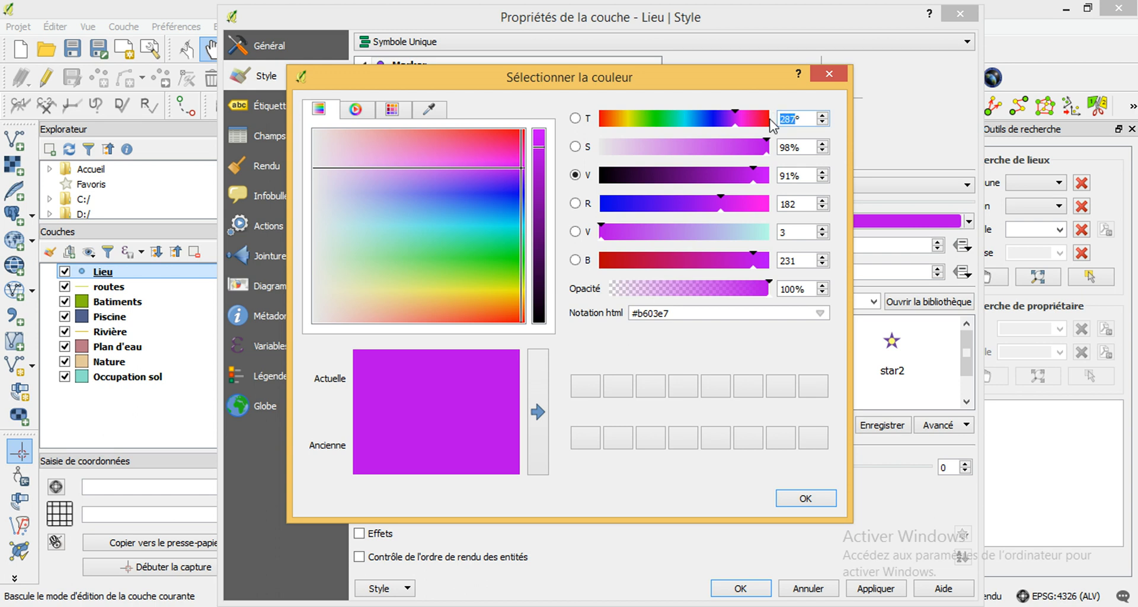
click(786, 147)
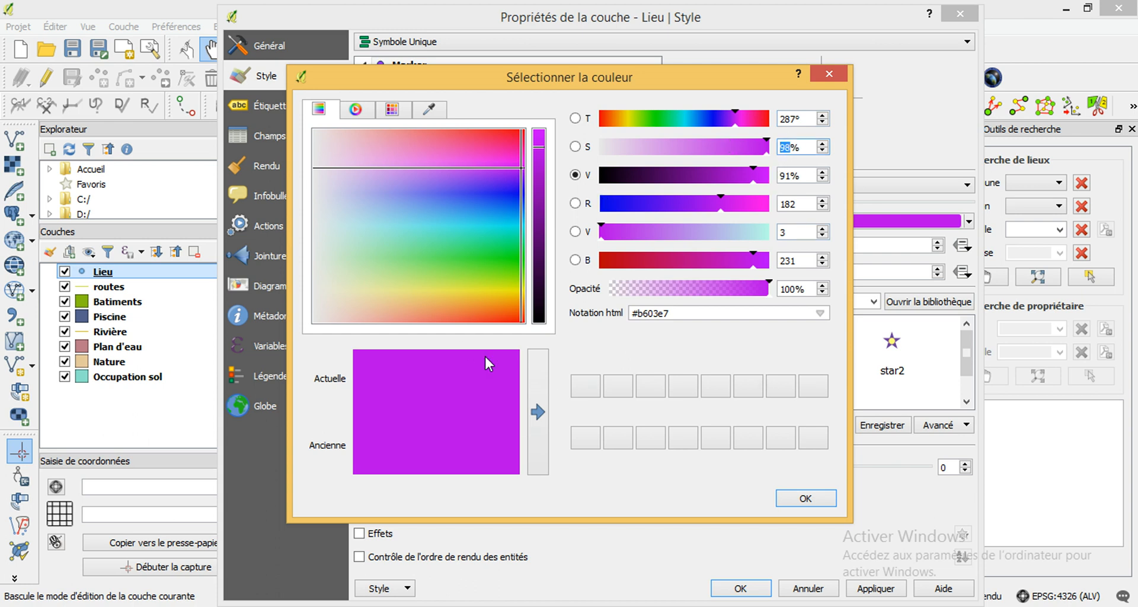
click(833, 77)
Change the colour of the Lieu layer's circle marker to red.
click(968, 223)
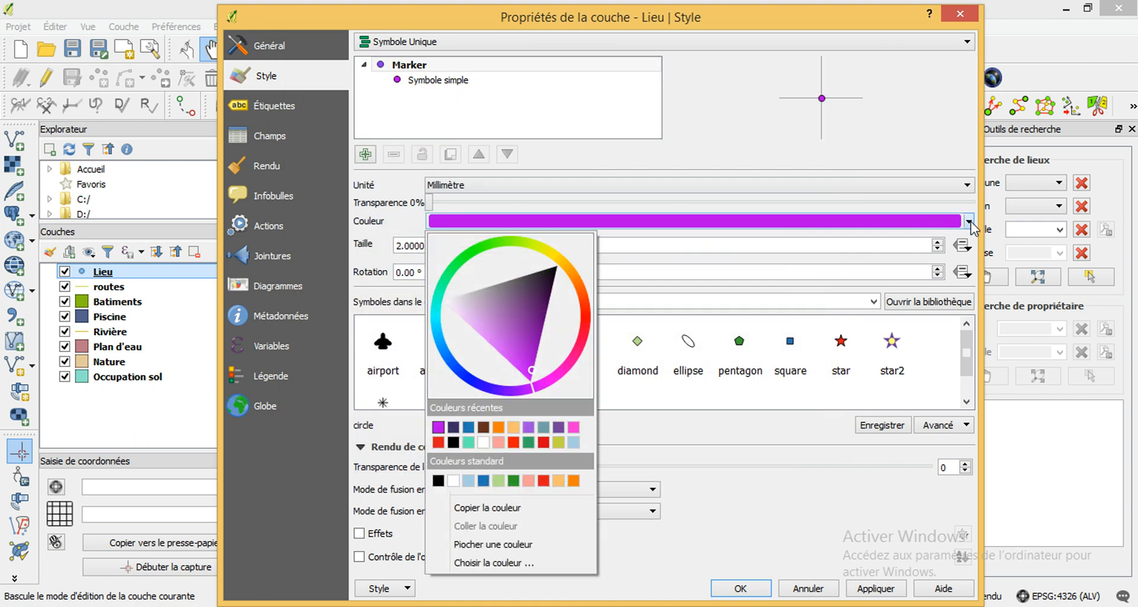
mouse_move(536, 394)
mouse_down()
mouse_move(564, 382)
mouse_move(586, 320)
mouse_up()
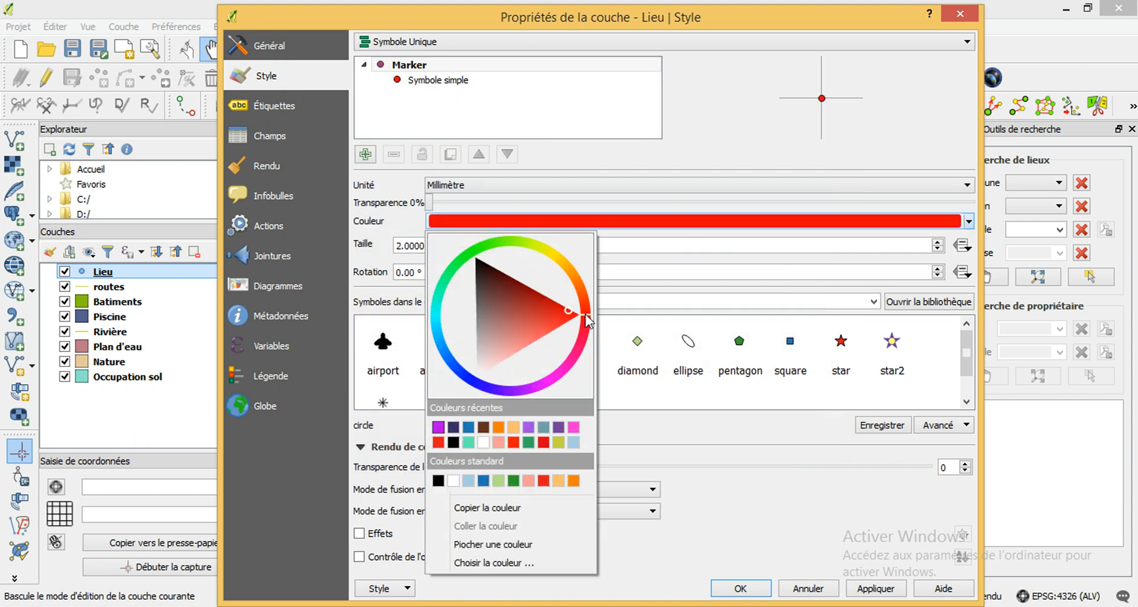
click(705, 397)
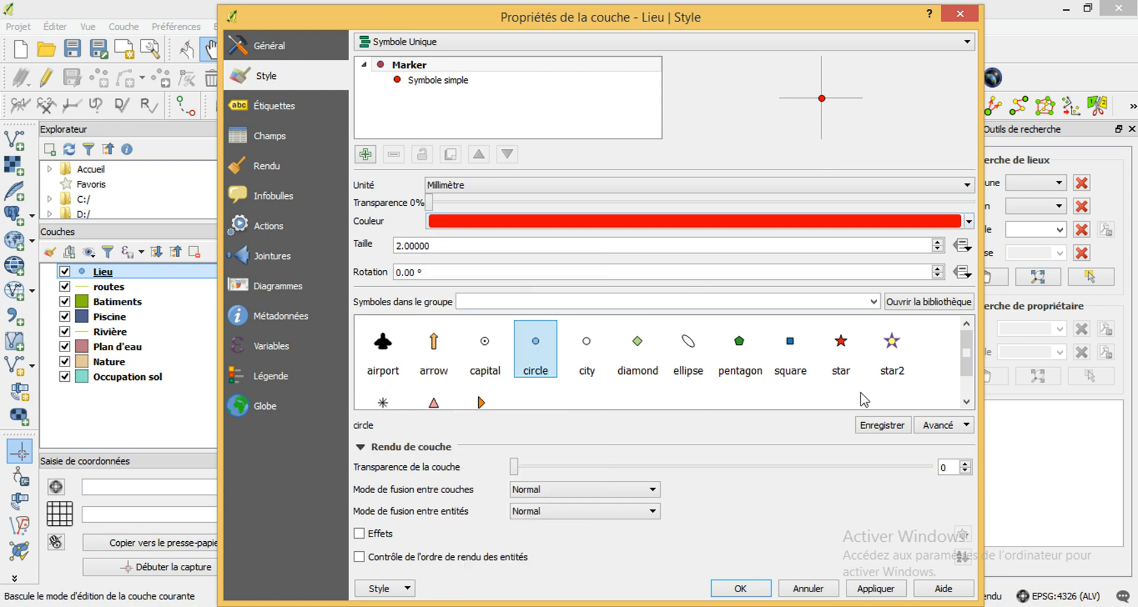
Choose the green pentagon preset as the marker symbol for the Lieu layer.
scroll(967, 352, down, 1)
scroll(447, 376, up, 1)
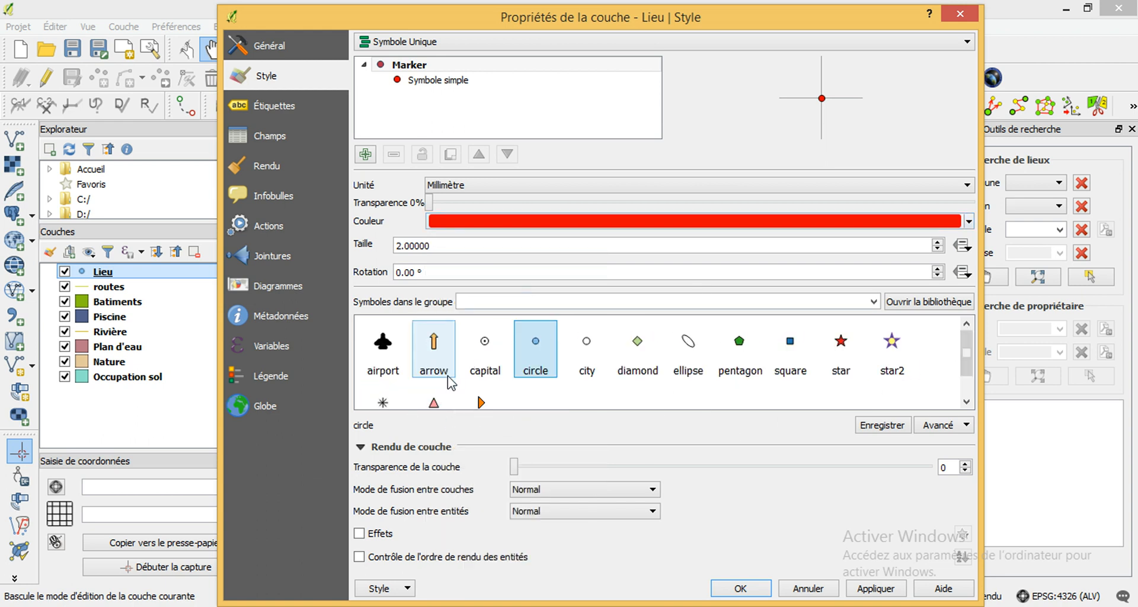
scroll(530, 384, down, 1)
scroll(531, 385, up, 1)
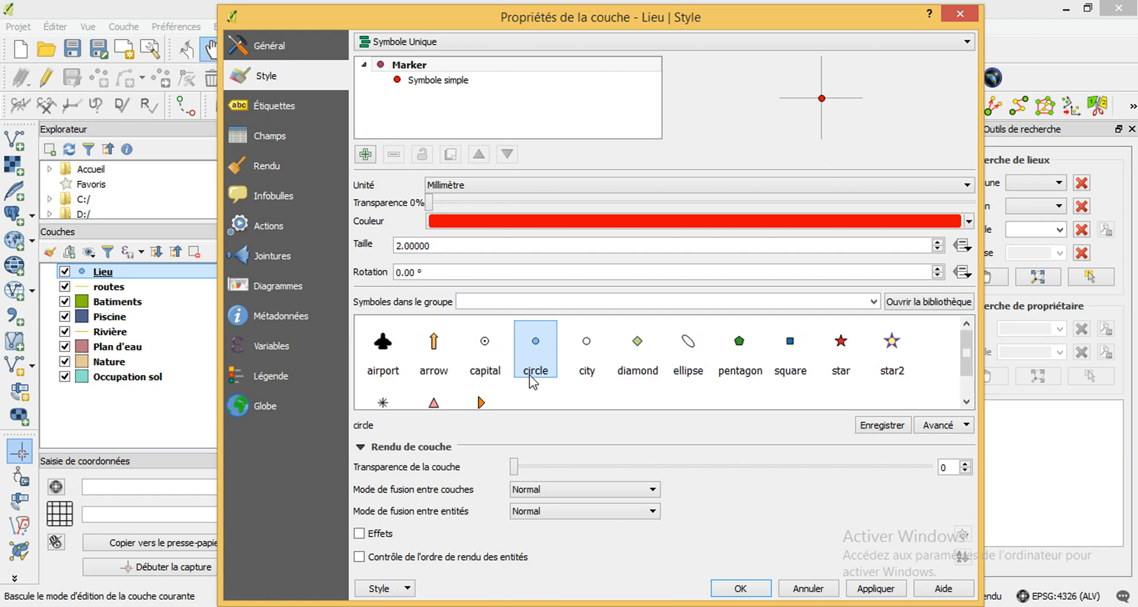
click(742, 340)
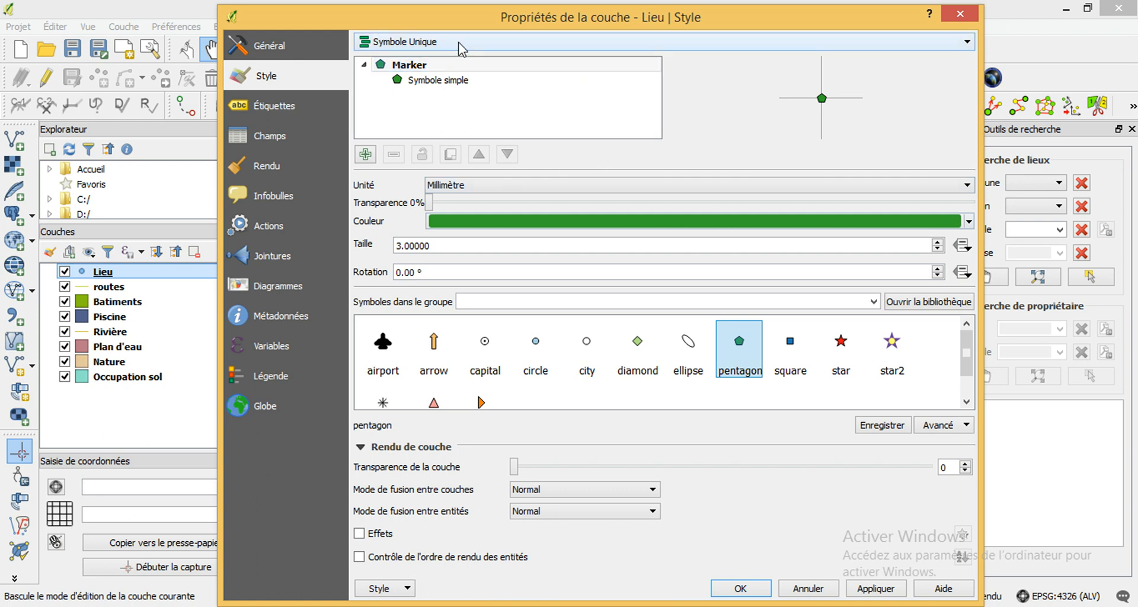
Switch the Lieu layer to Catégorisé symbology on the place column and classify its values with random colours.
click(614, 42)
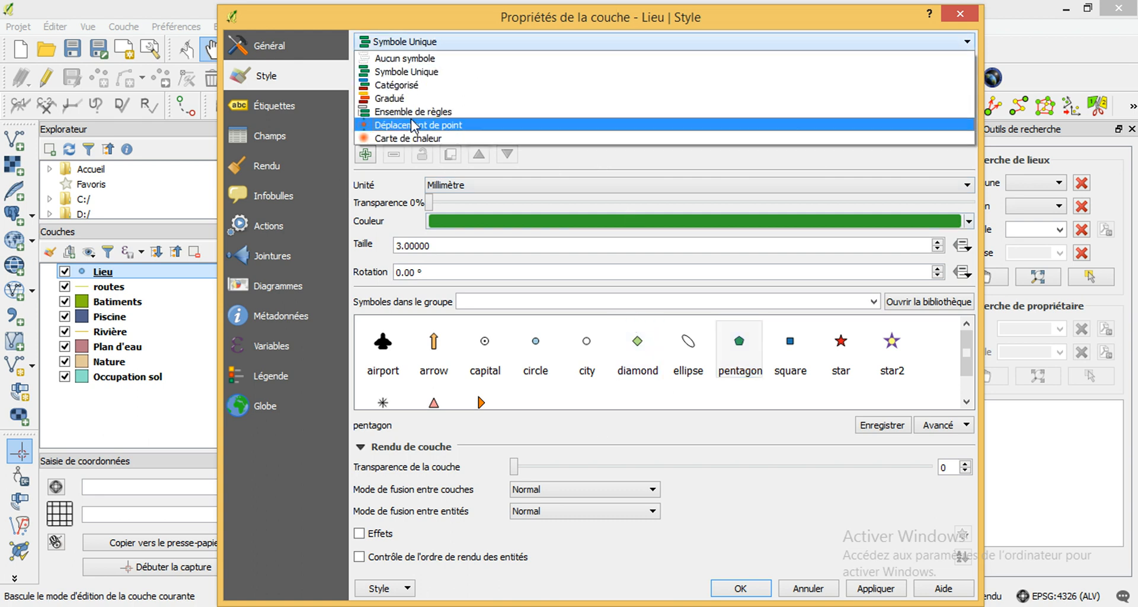
click(484, 40)
click(485, 40)
click(404, 88)
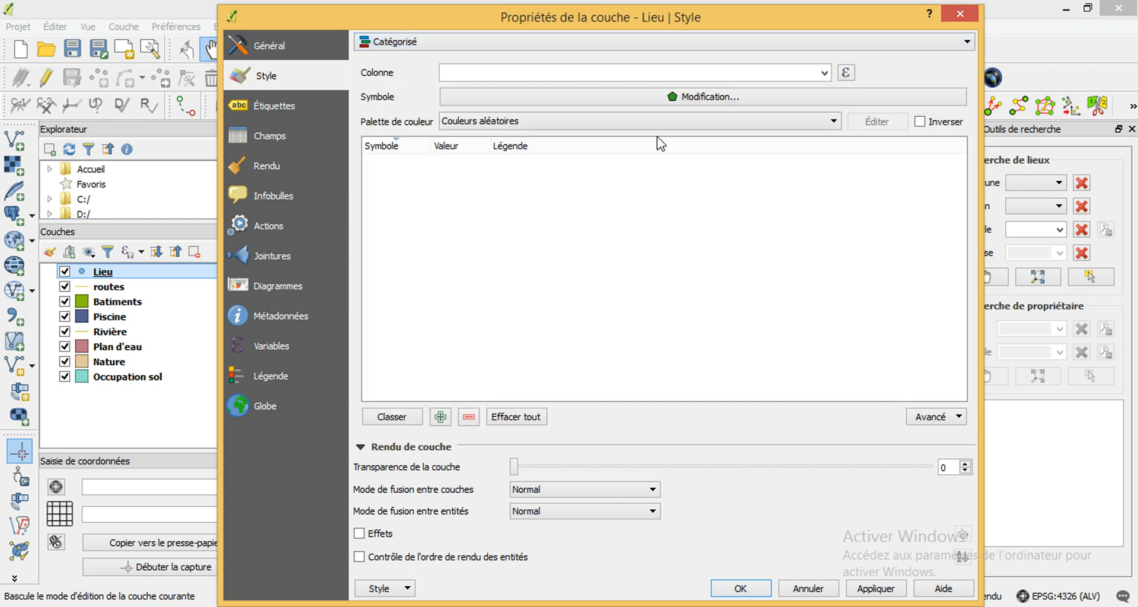
click(823, 73)
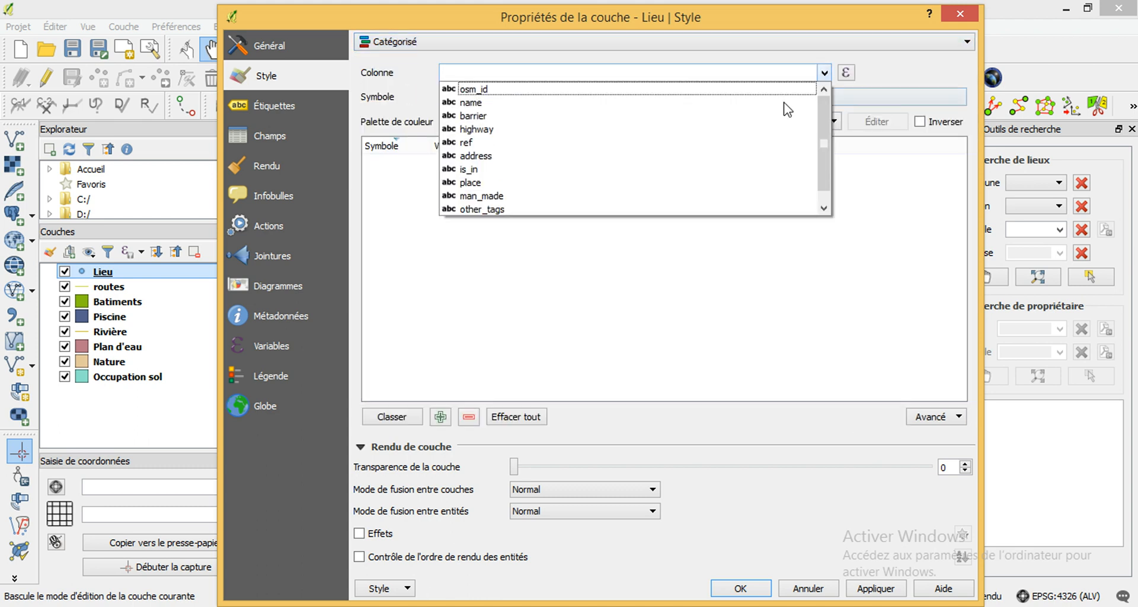
click(474, 183)
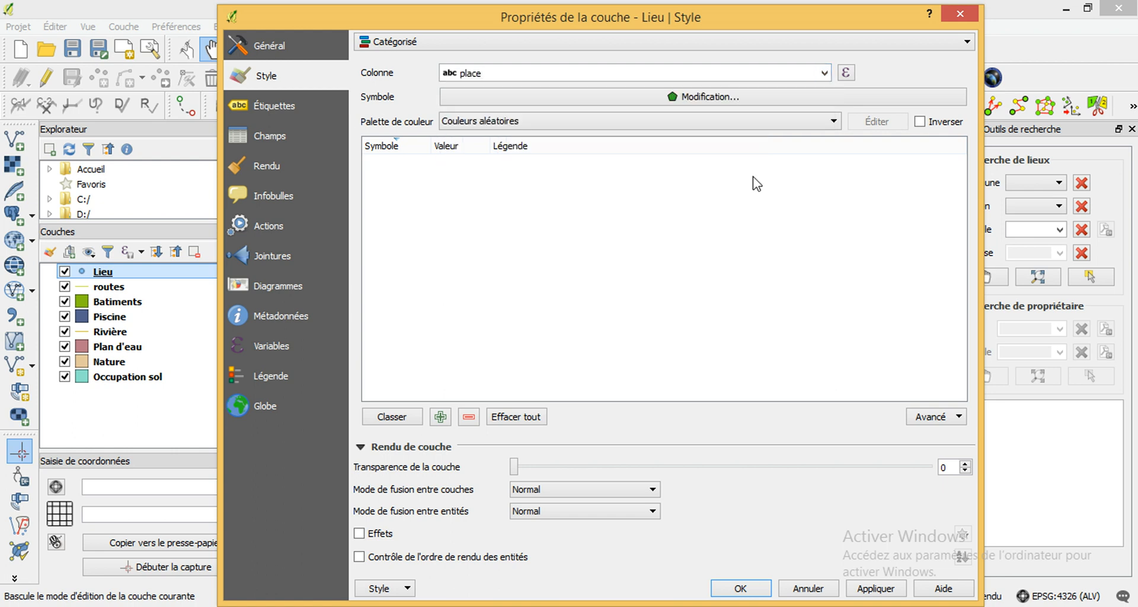
click(392, 417)
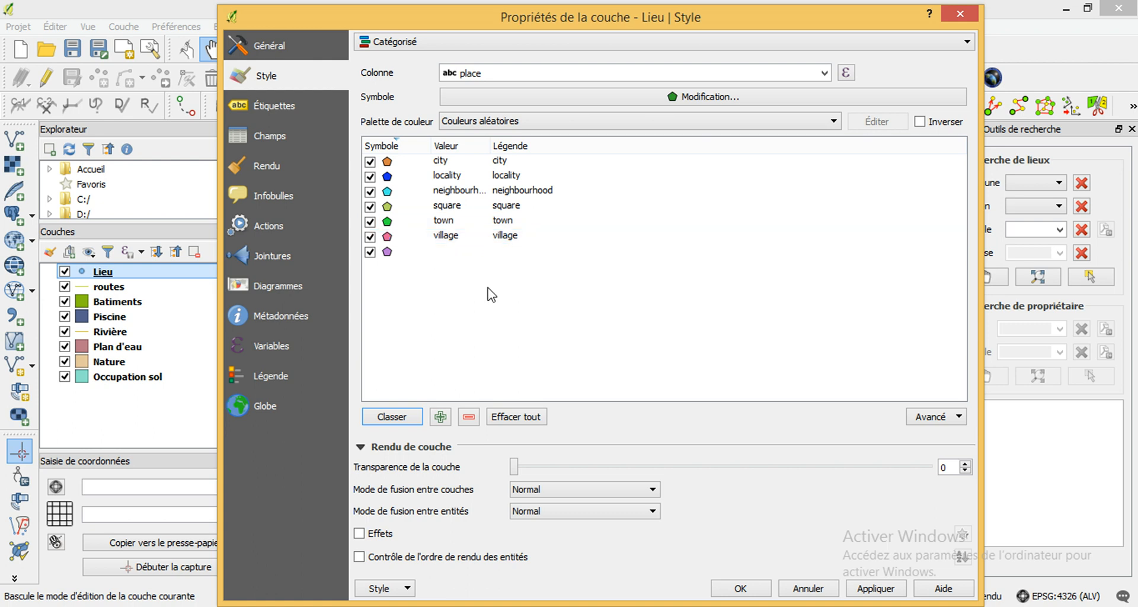
click(437, 189)
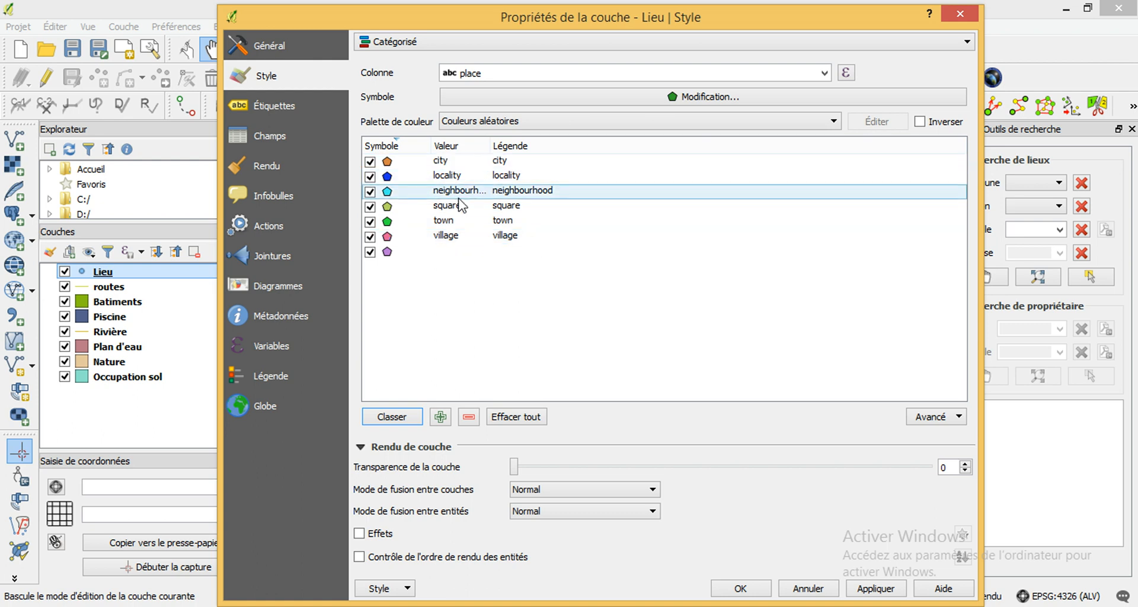
click(452, 210)
click(445, 220)
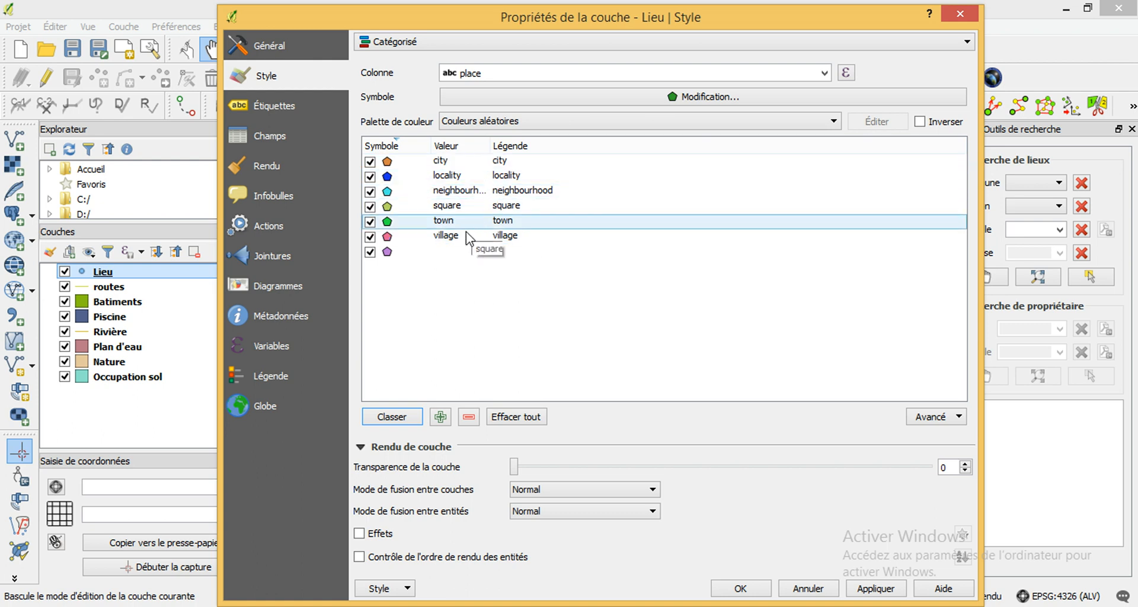
click(460, 236)
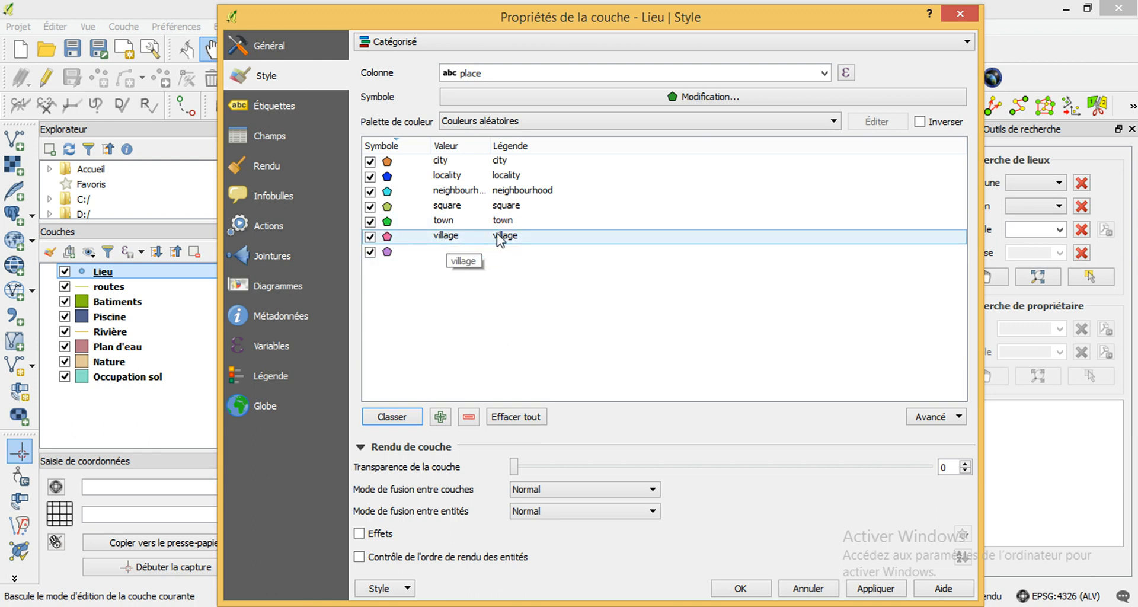
click(519, 309)
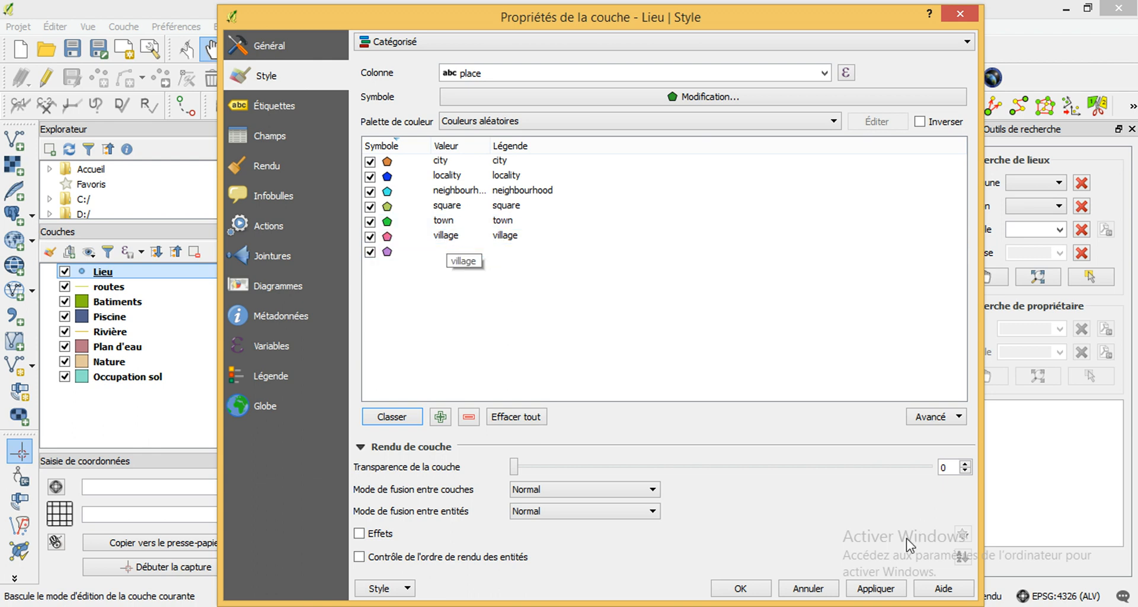
Set the city category's marker in the Lieu layer to the pentagon preset and colour it red.
click(416, 166)
double_click(417, 167)
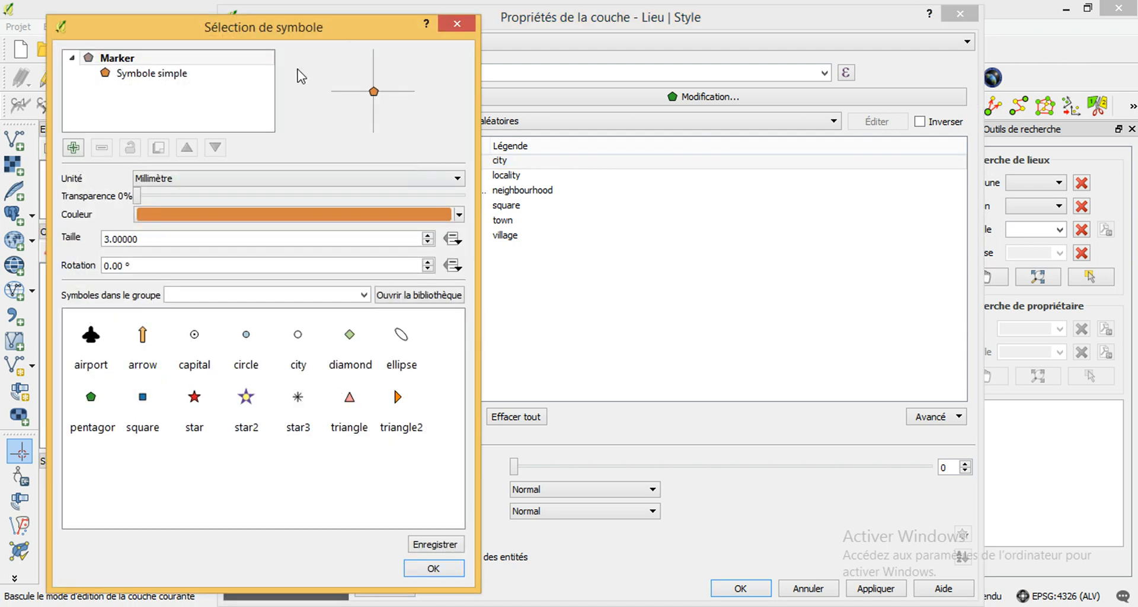
click(92, 400)
click(460, 215)
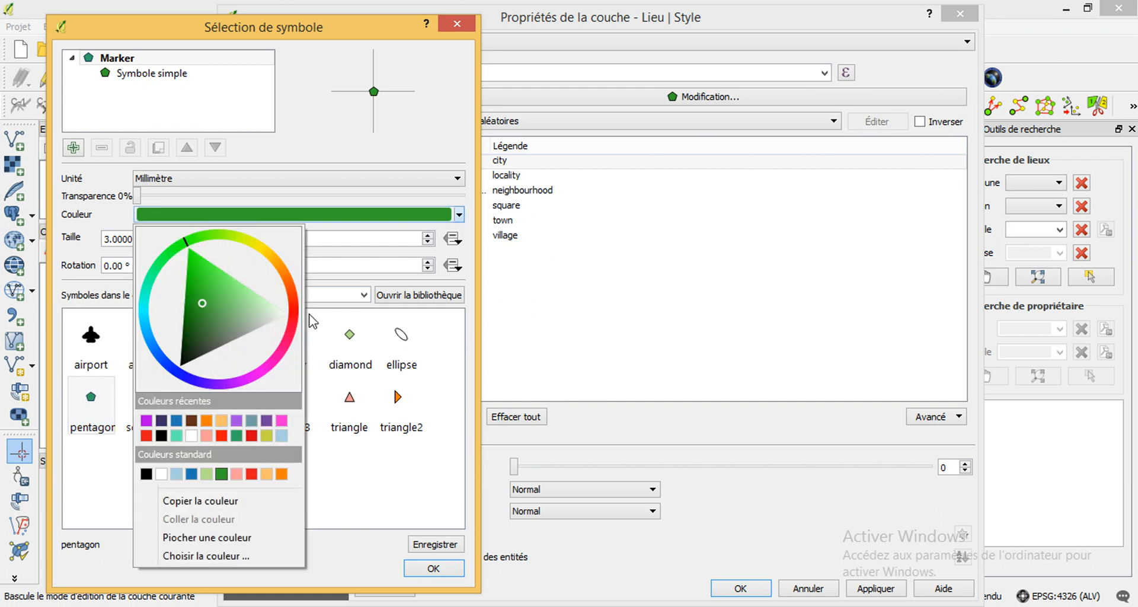
click(297, 314)
drag(238, 300, 285, 317)
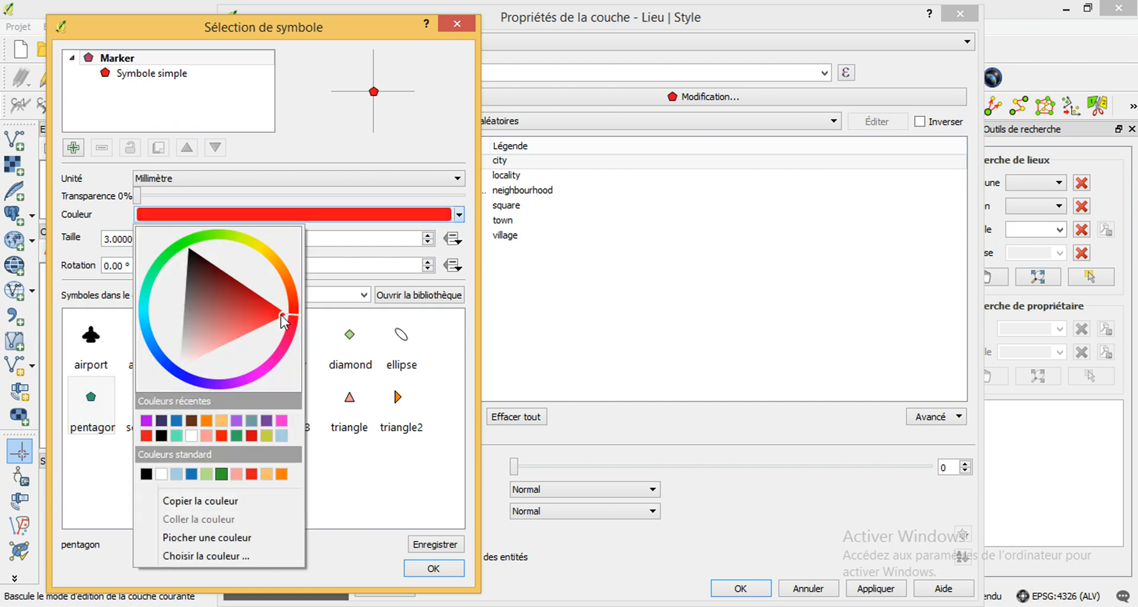
click(344, 500)
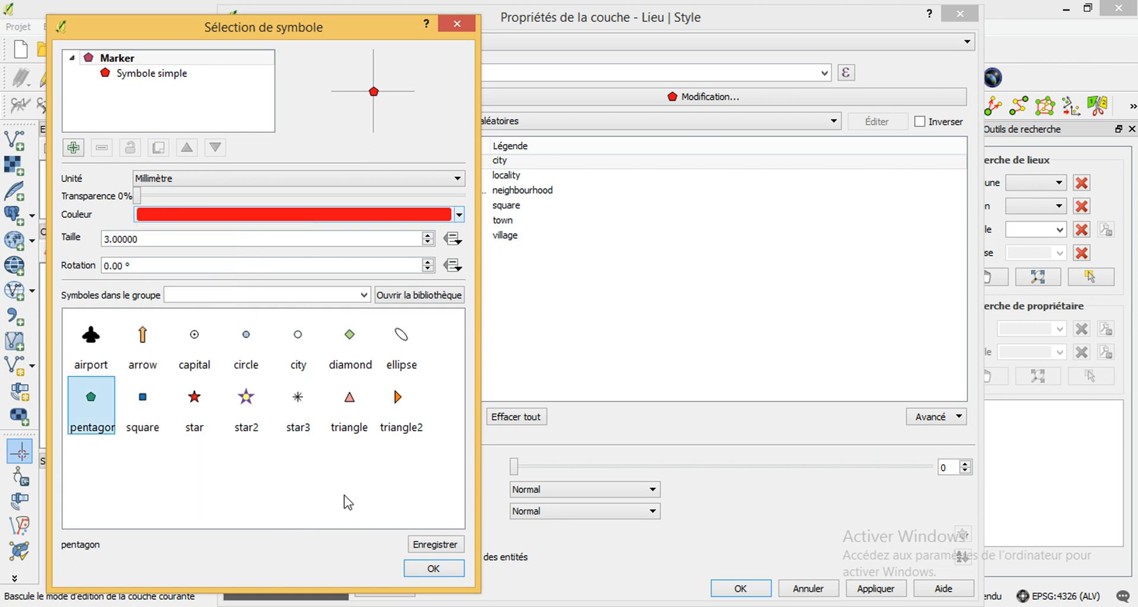
click(425, 569)
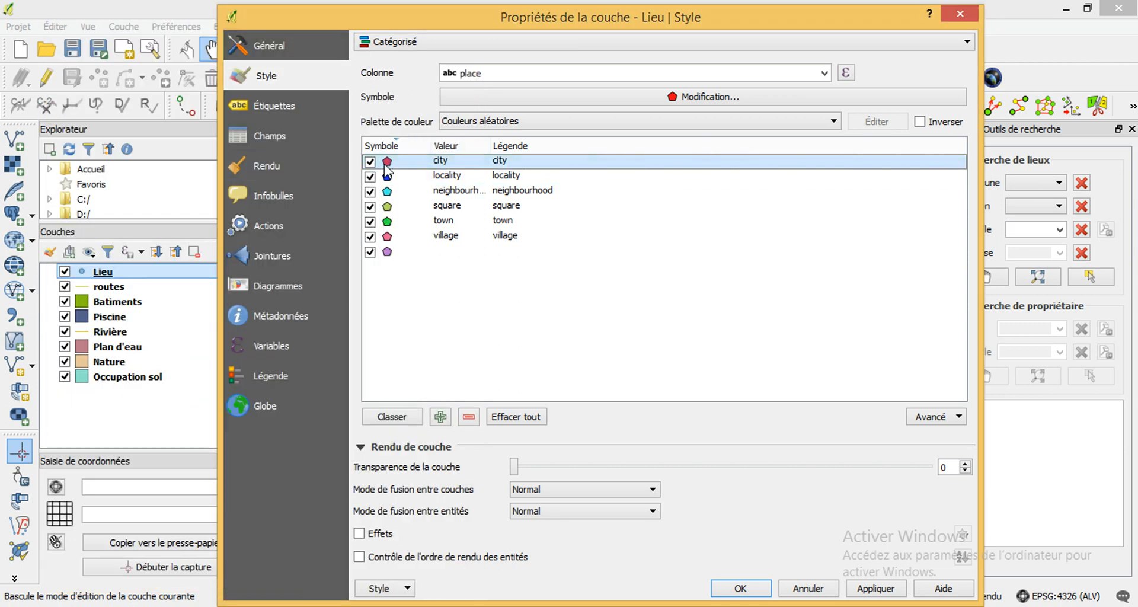
click(391, 176)
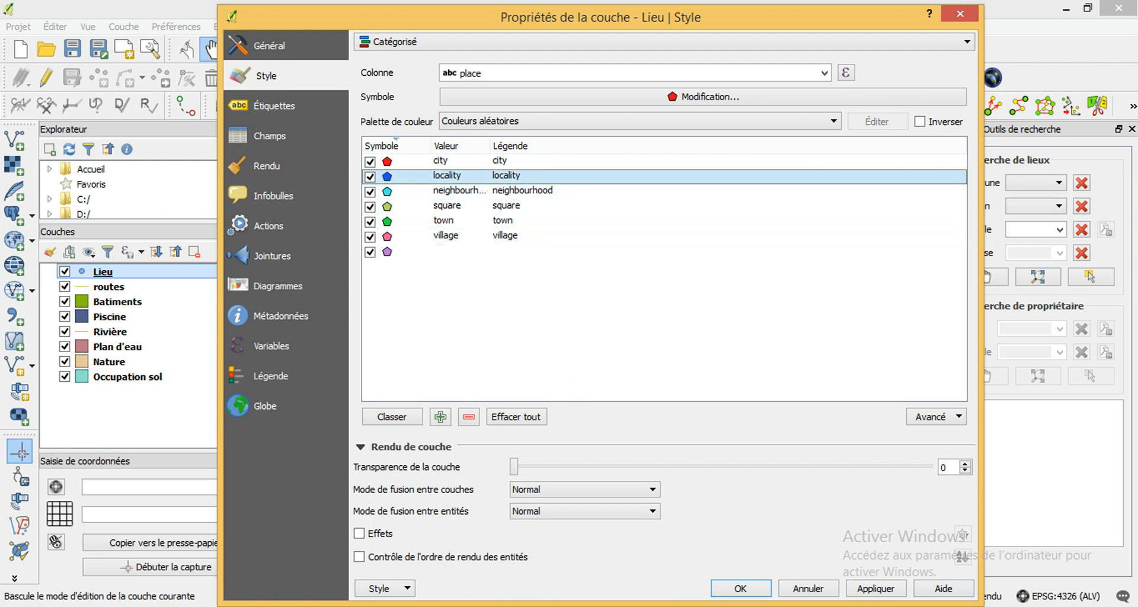
click(972, 606)
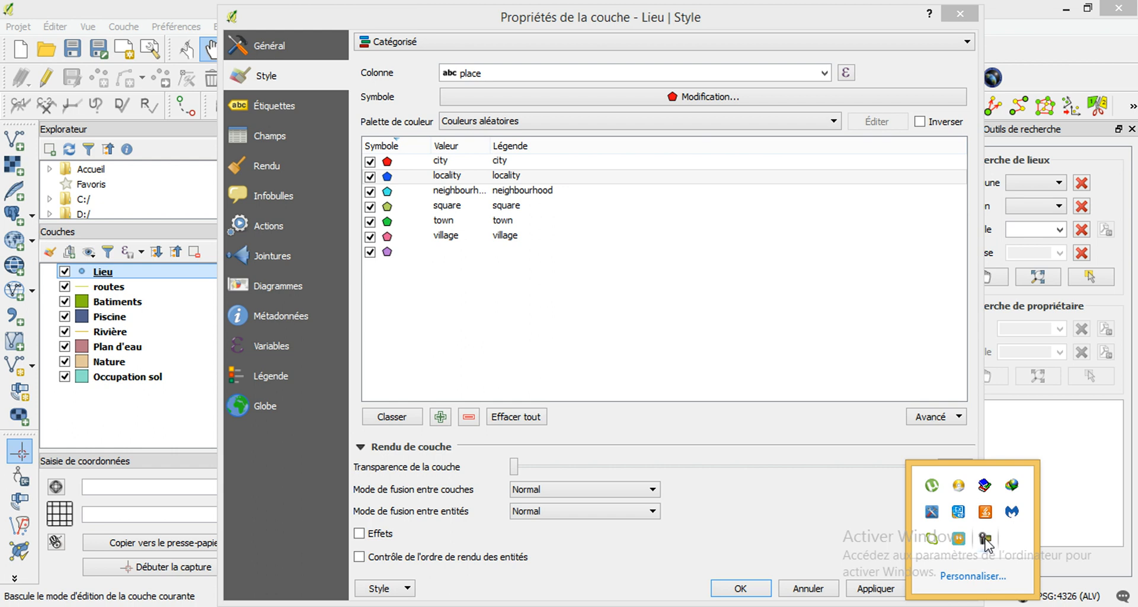
click(985, 538)
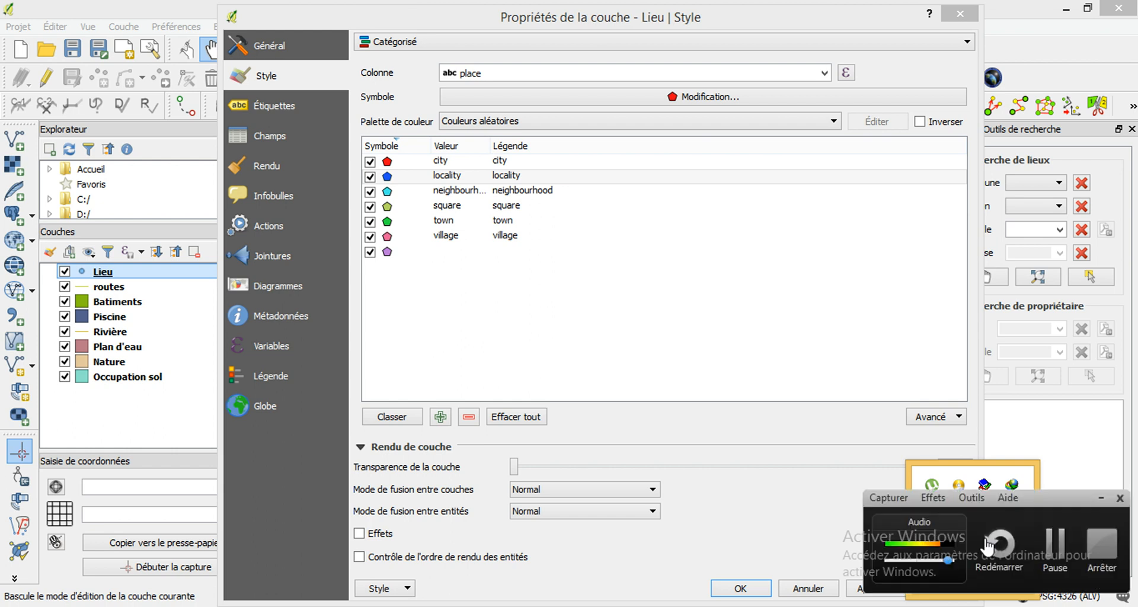
click(1054, 550)
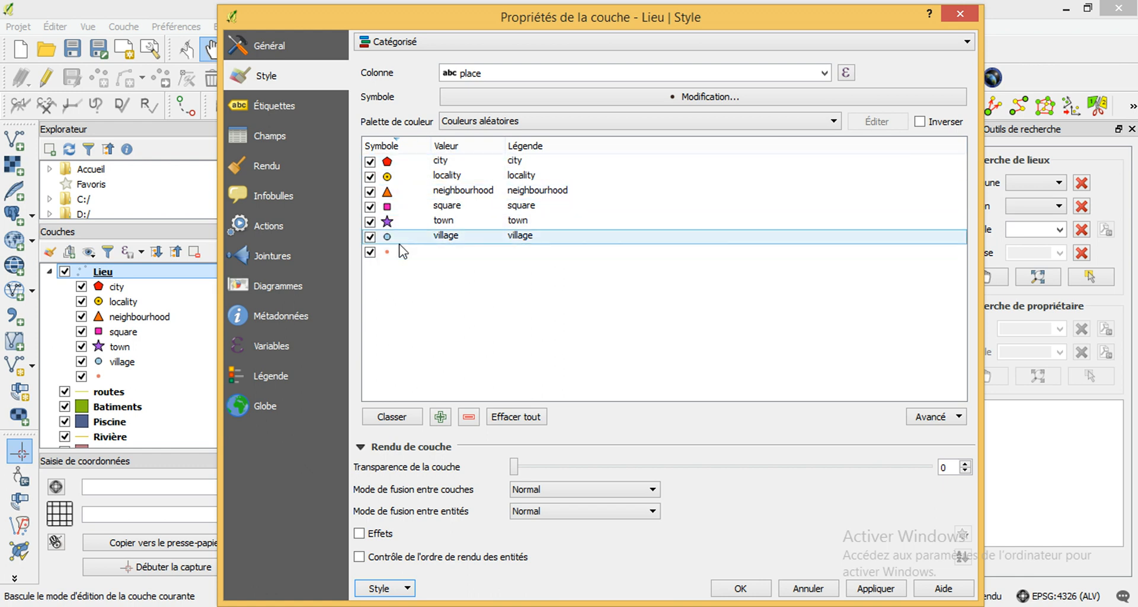
Apply the categorised symbols to the Lieu layer and close its properties.
click(751, 590)
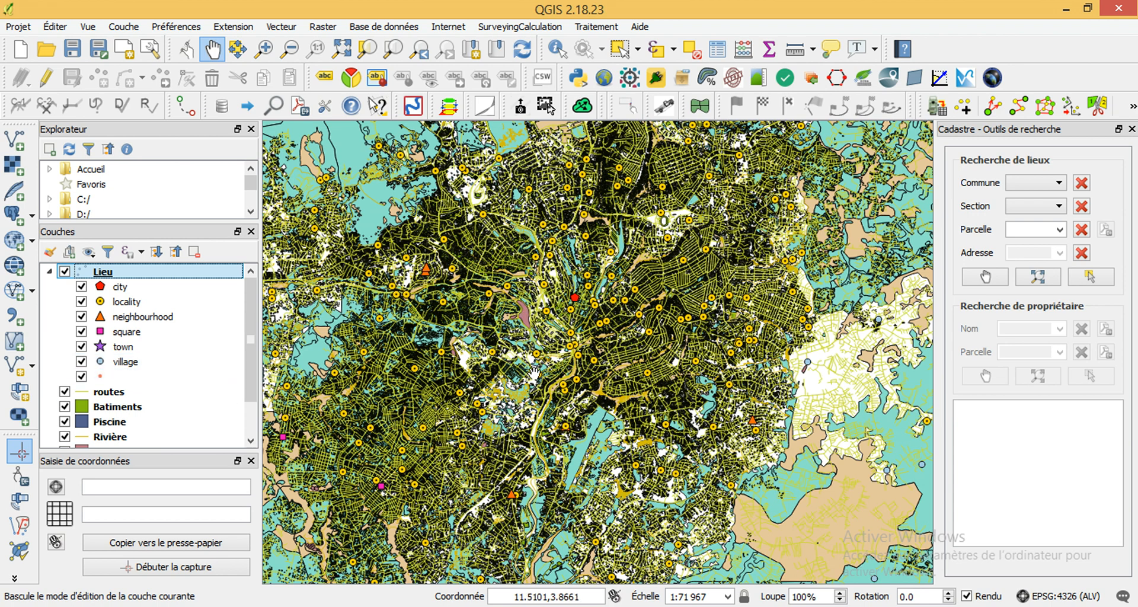
Set the simple fill colour of the Batiments layer to the standard light orange.
drag(249, 342, 256, 373)
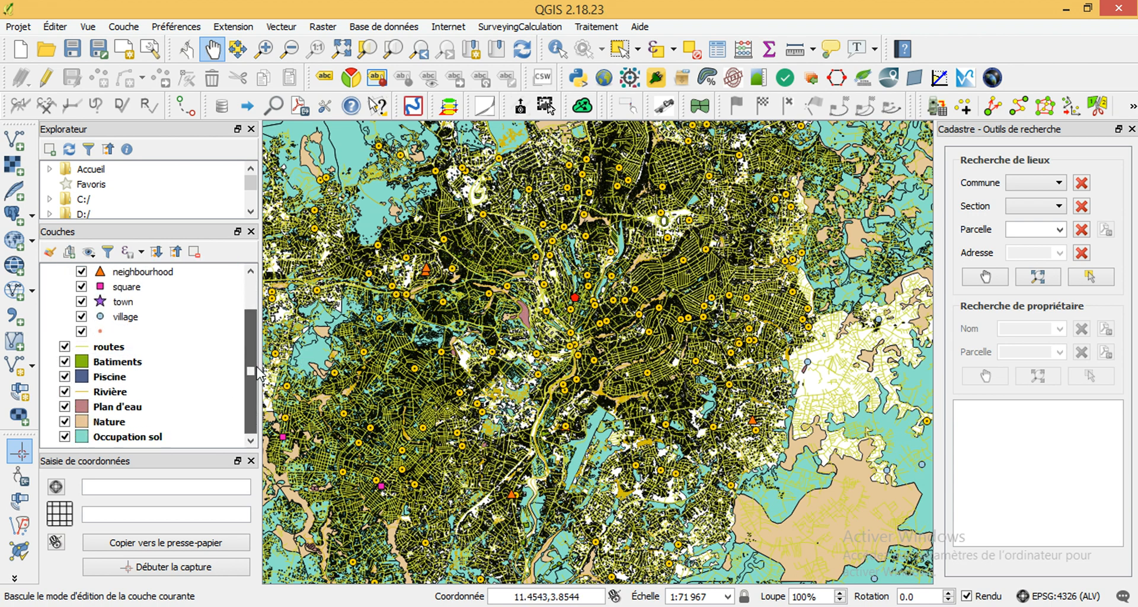
click(108, 368)
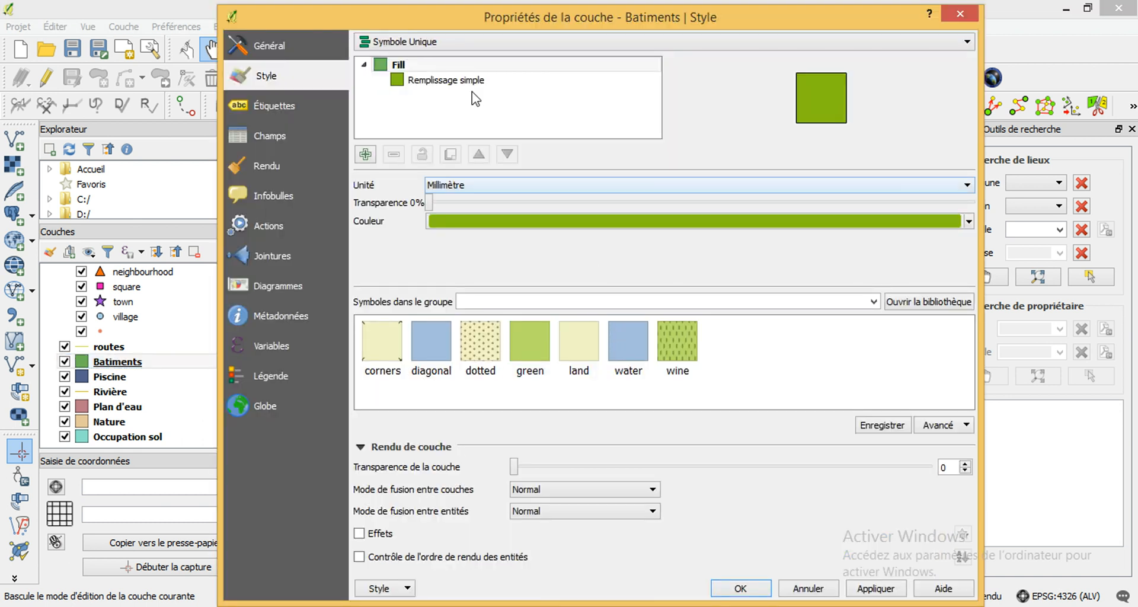
click(470, 86)
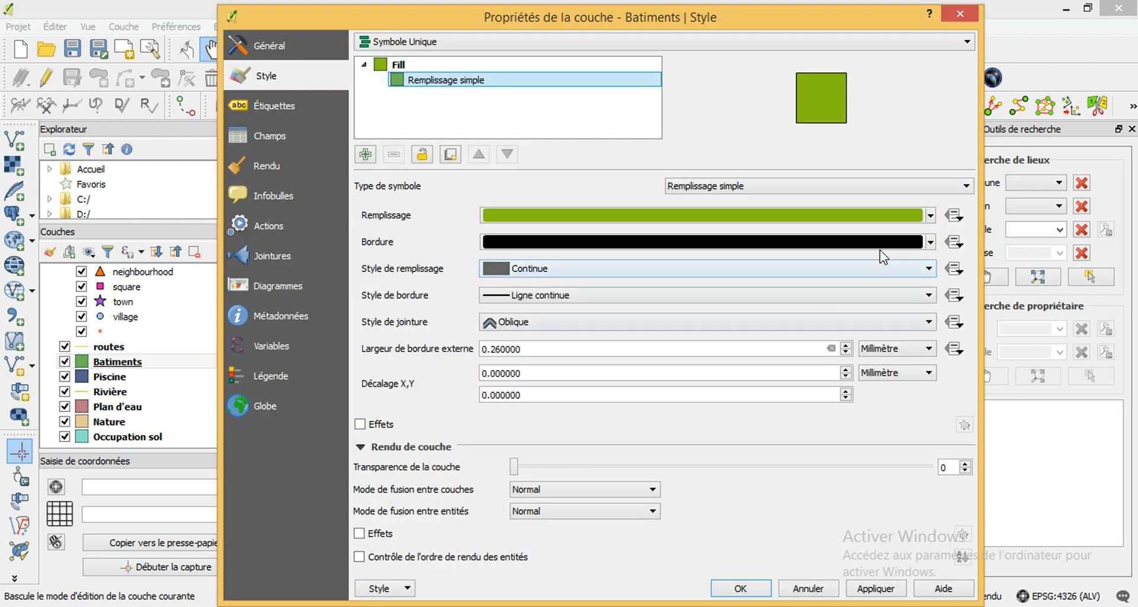
click(928, 218)
key(Escape)
click(930, 219)
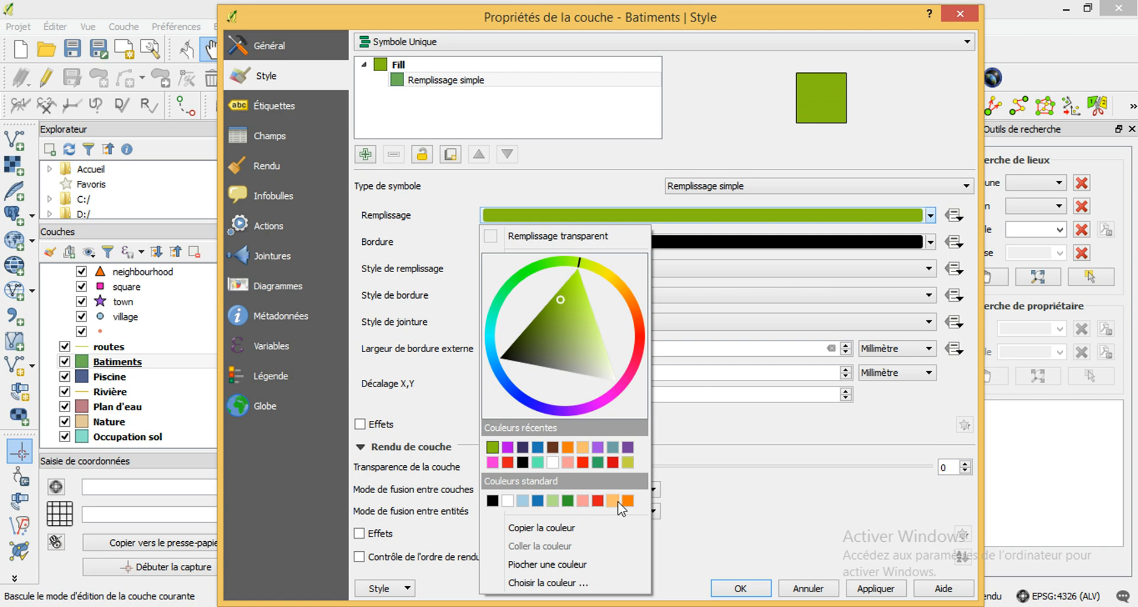
click(615, 500)
Make the Batiments layer's border transparent and apply the style.
click(931, 242)
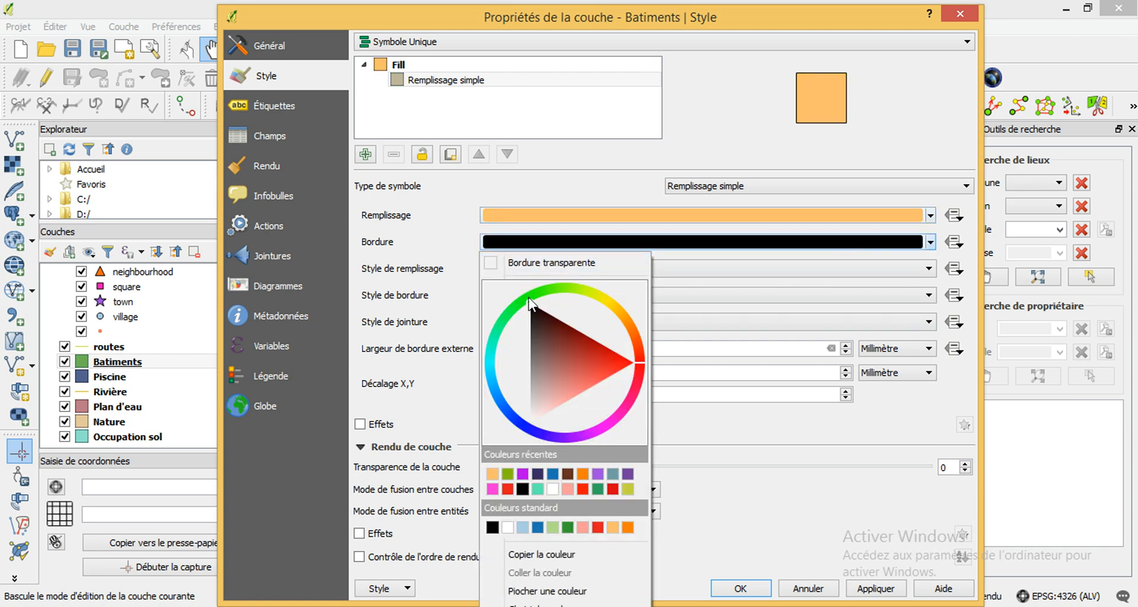
click(563, 263)
click(750, 588)
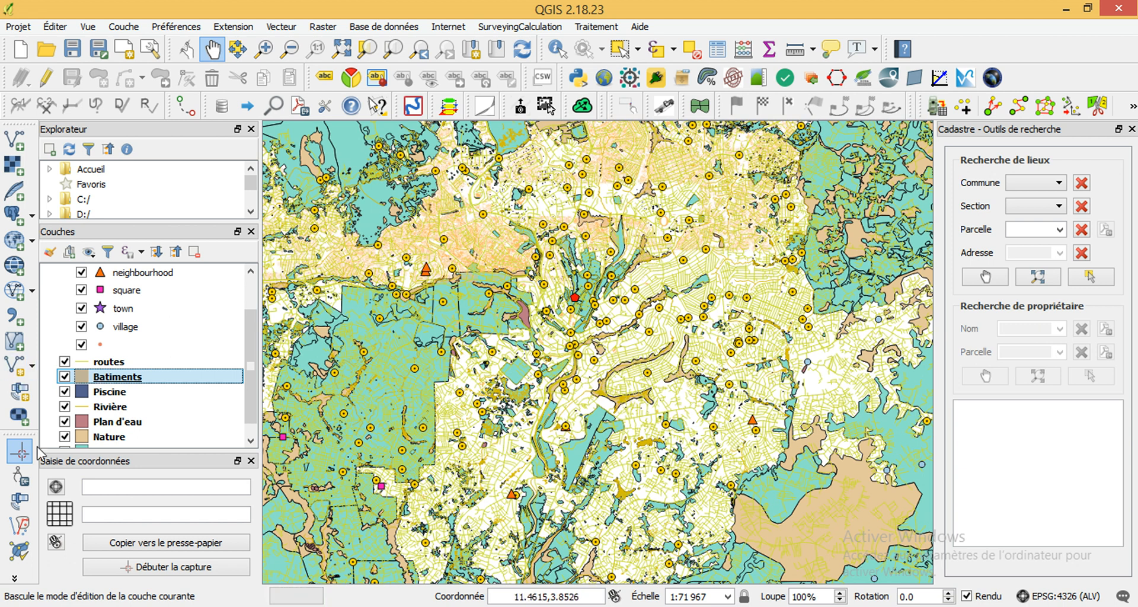
Set the Piscine layer's simple fill to bright cyan and its layer transparency to 10.
click(111, 394)
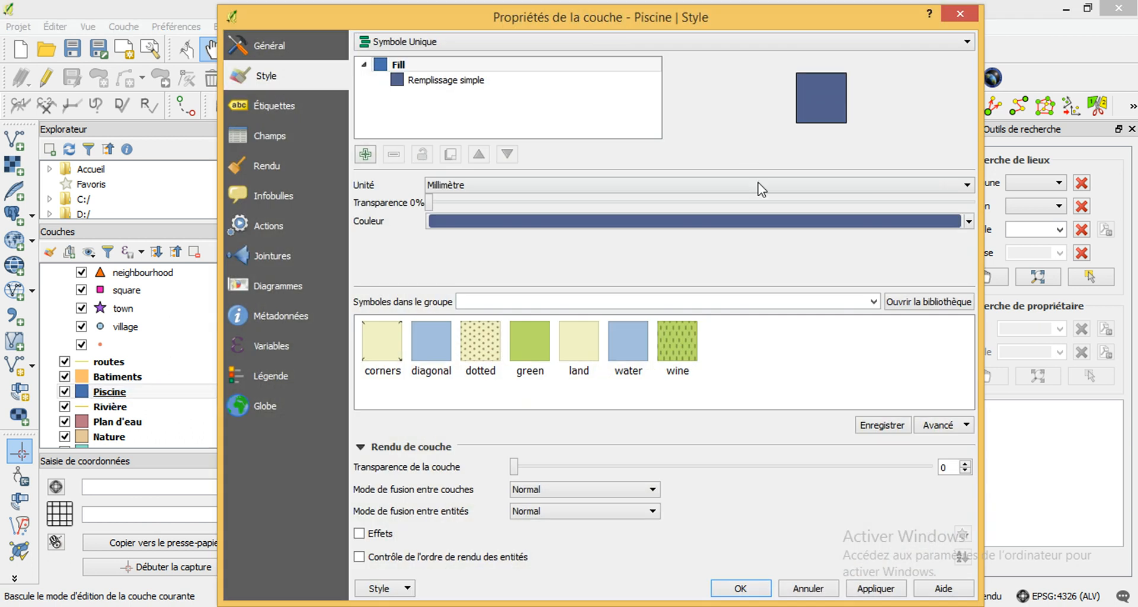
click(436, 80)
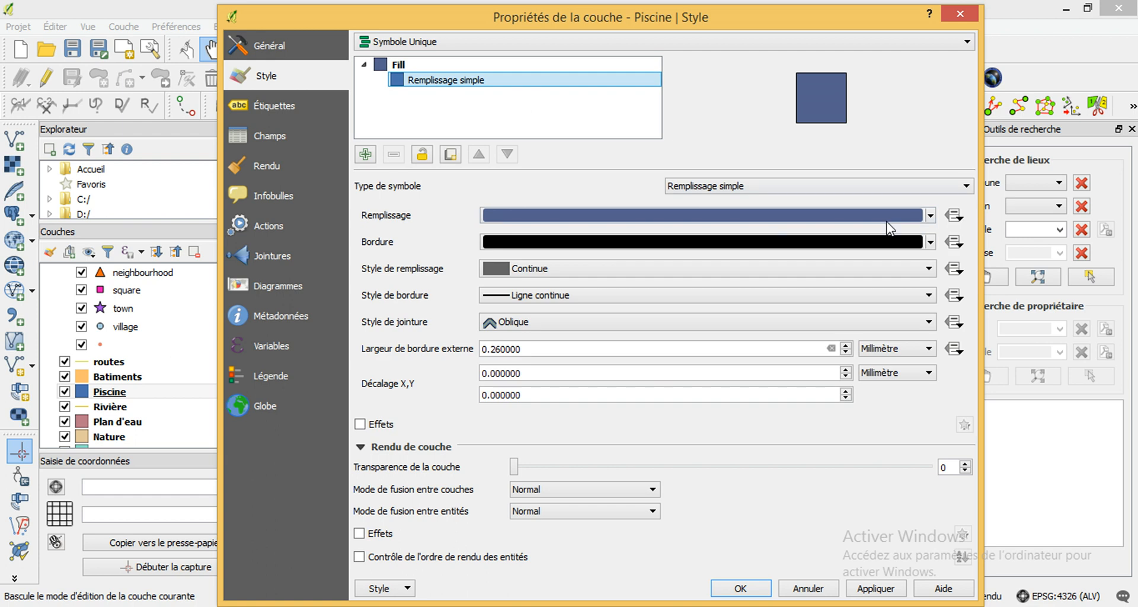
click(924, 220)
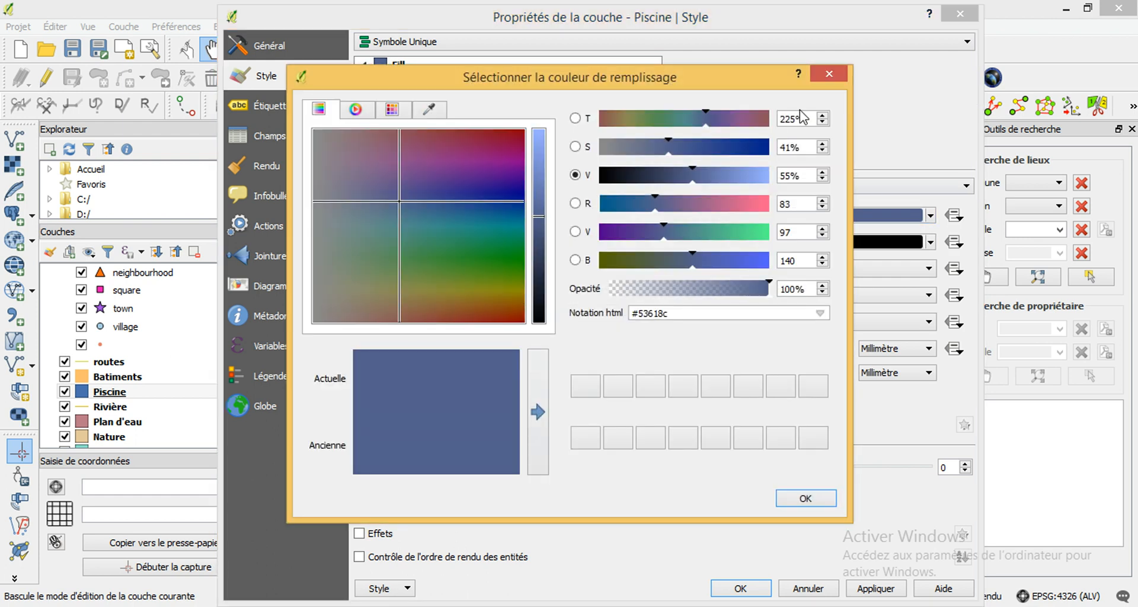
click(829, 74)
click(930, 215)
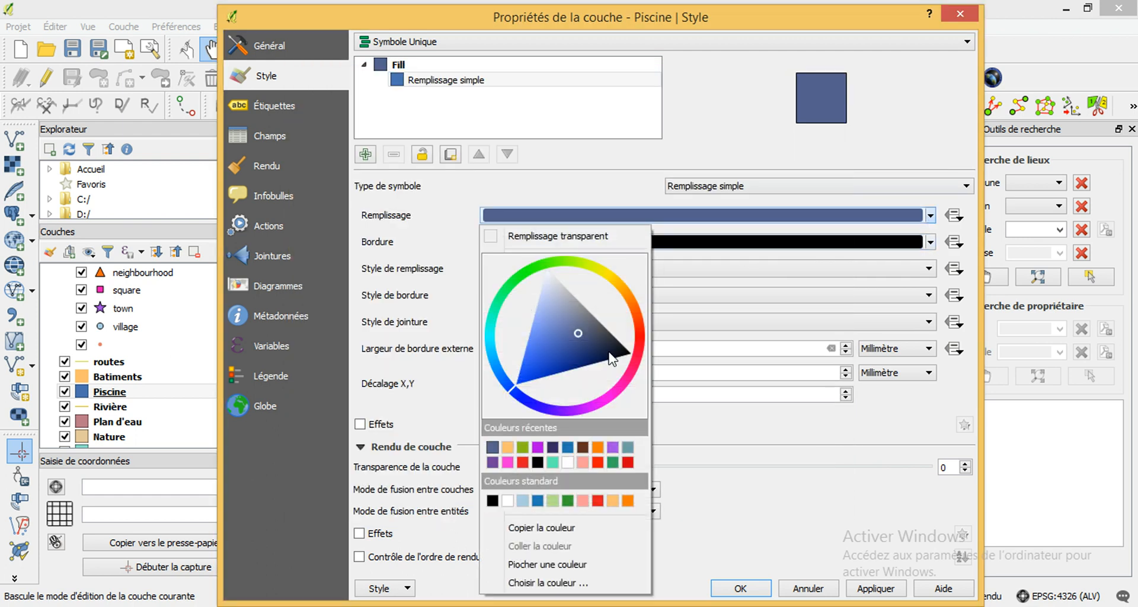
click(567, 448)
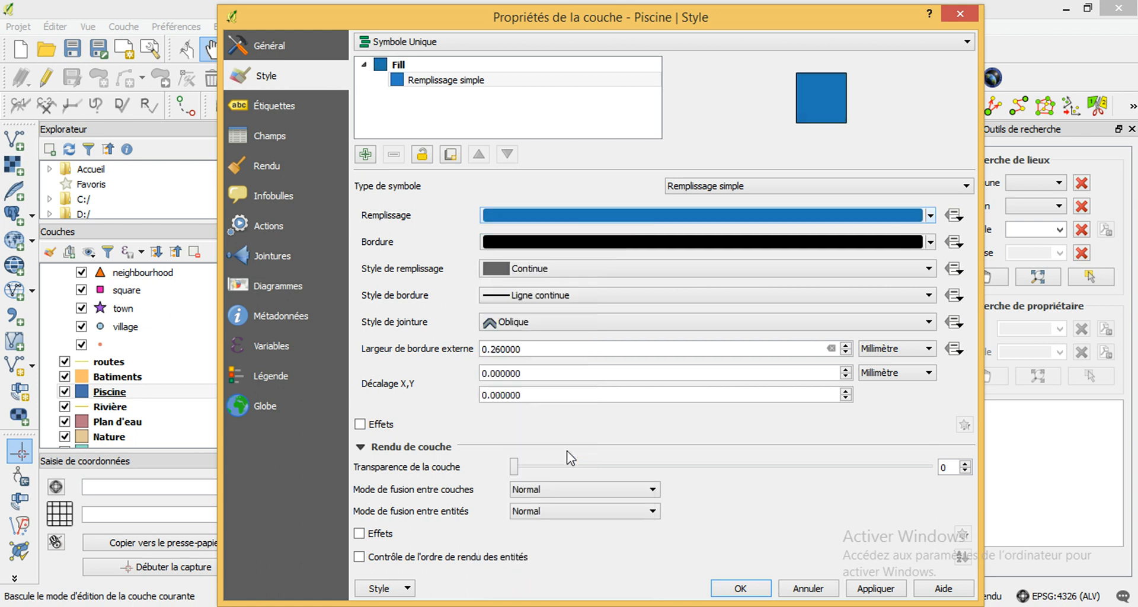
click(932, 217)
mouse_move(499, 365)
mouse_down()
mouse_move(492, 340)
mouse_move(503, 341)
mouse_up()
click(742, 466)
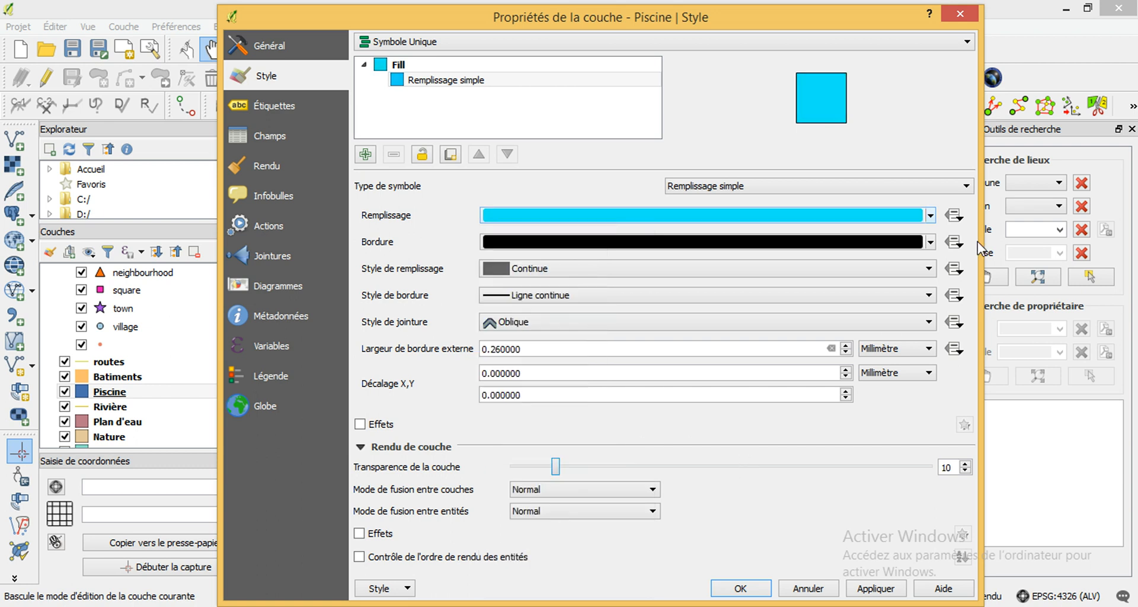
Make the Piscine layer's border transparent and apply the style.
click(928, 243)
click(519, 263)
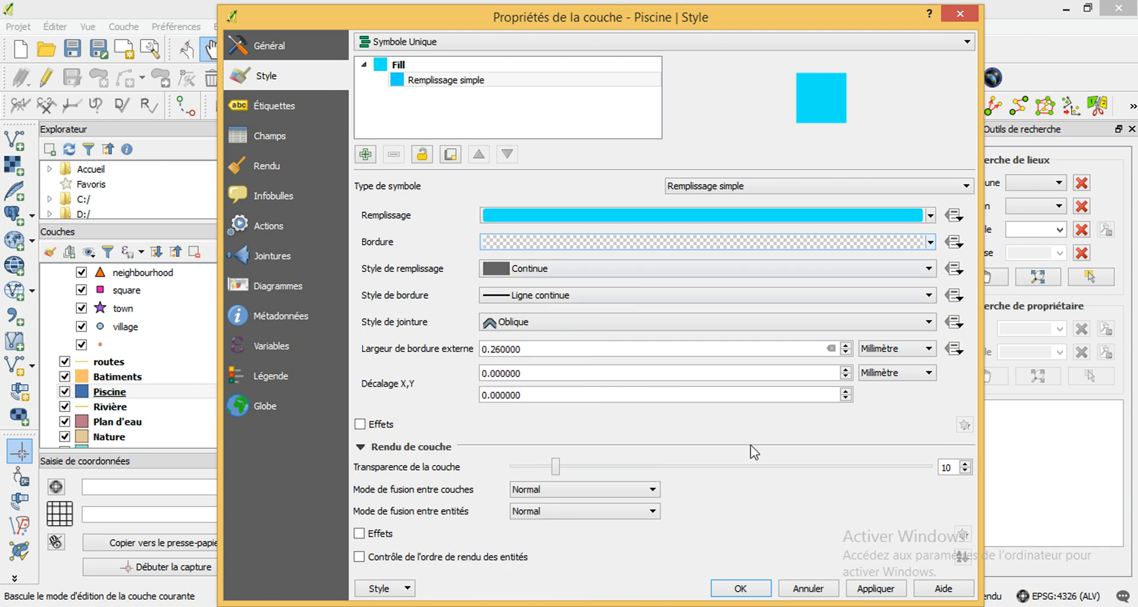
click(738, 587)
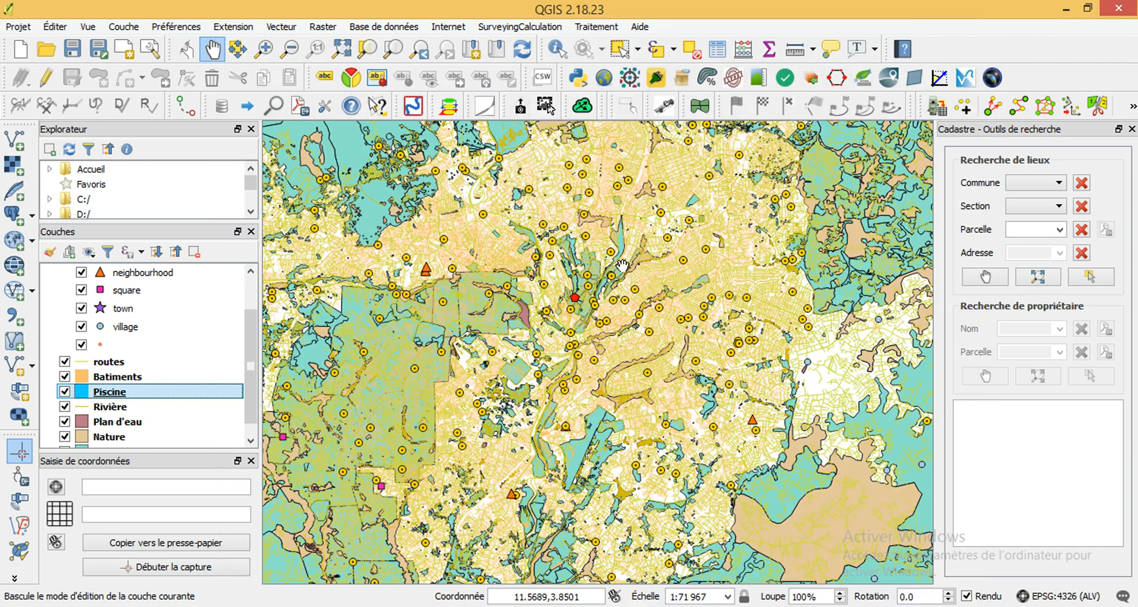
scroll(101, 411, down, 1)
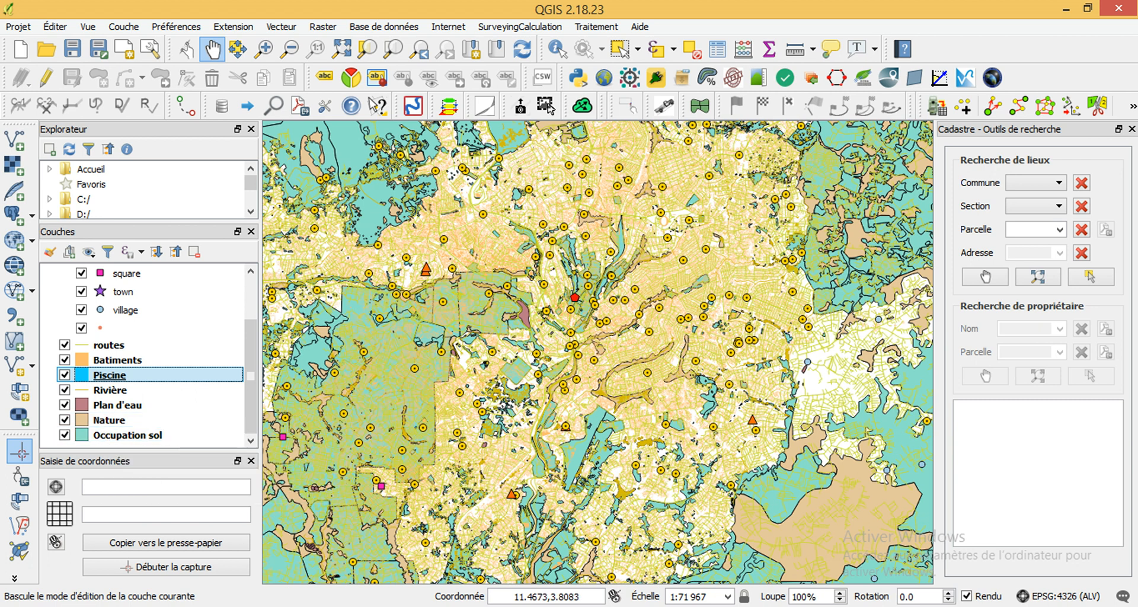
click(996, 604)
click(987, 537)
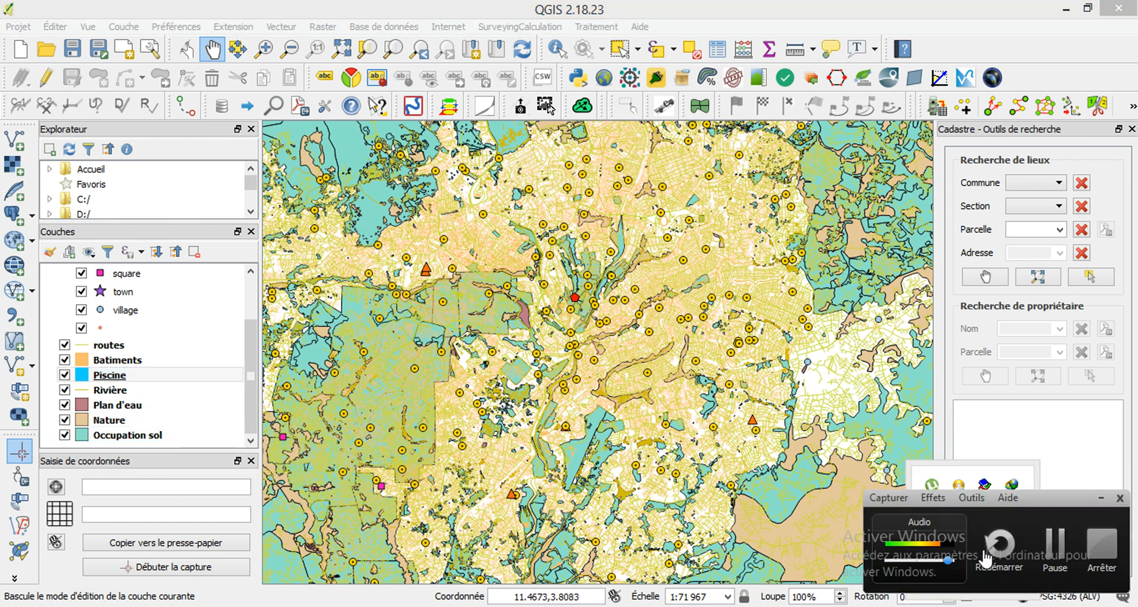
click(1055, 543)
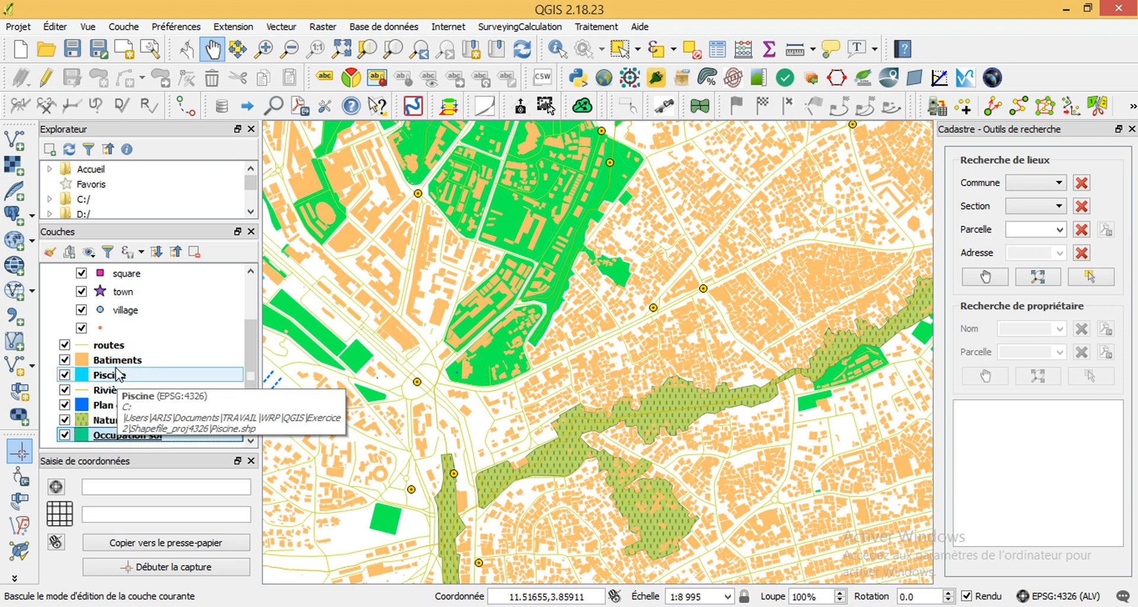
Try the Trunk road line preset on the Rivière layer and replace it with the Residential road preset.
click(239, 394)
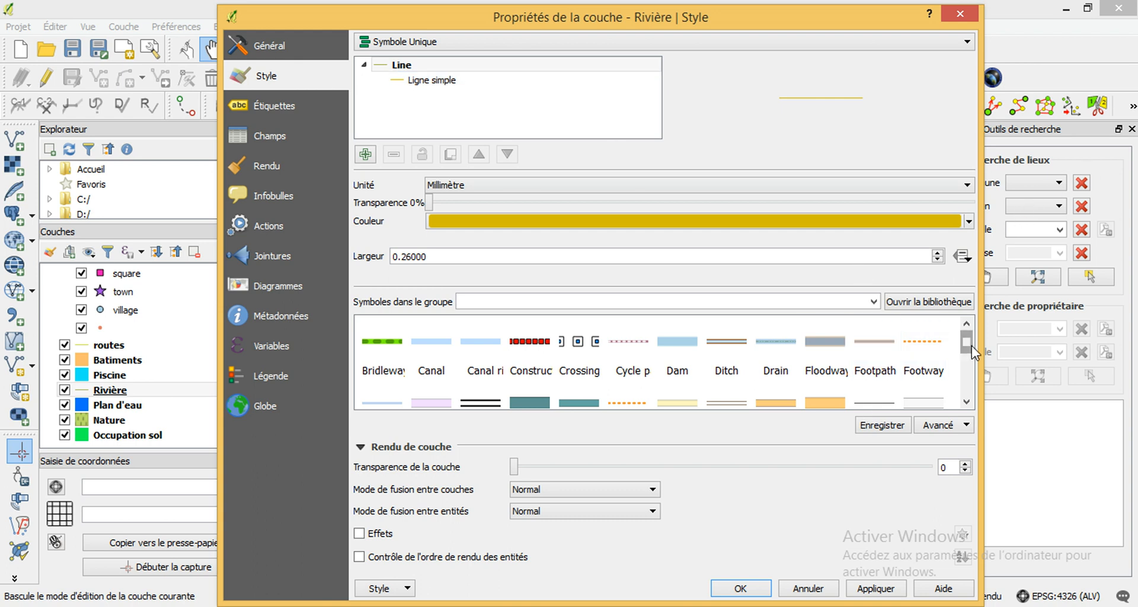
mouse_move(969, 346)
mouse_down()
mouse_move(971, 372)
mouse_move(973, 342)
mouse_up()
drag(971, 340, 972, 372)
click(759, 387)
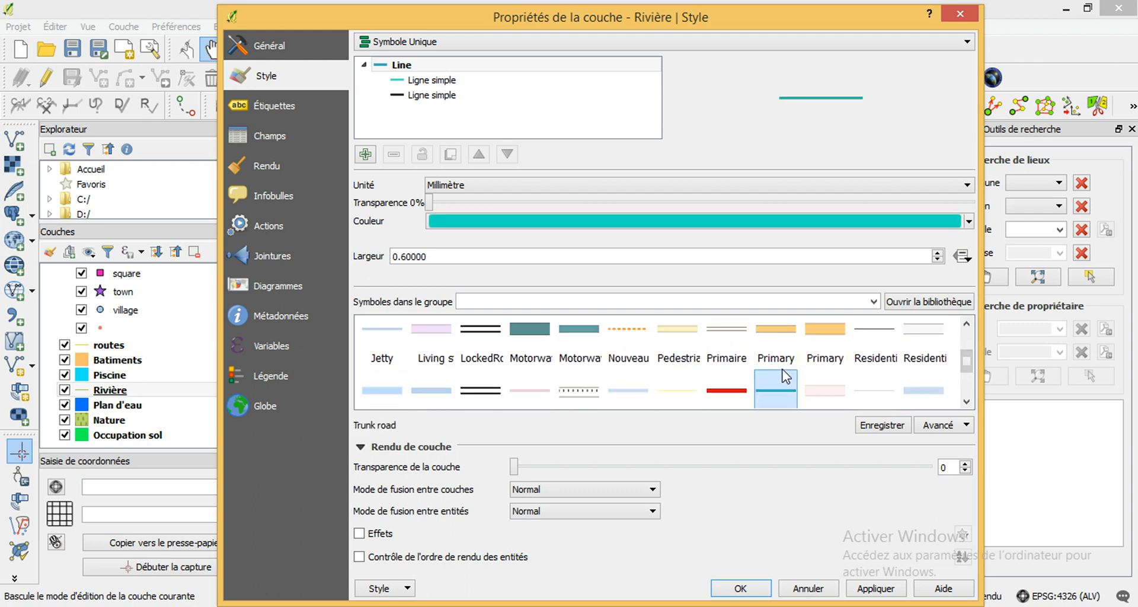
drag(960, 364, 971, 329)
click(883, 398)
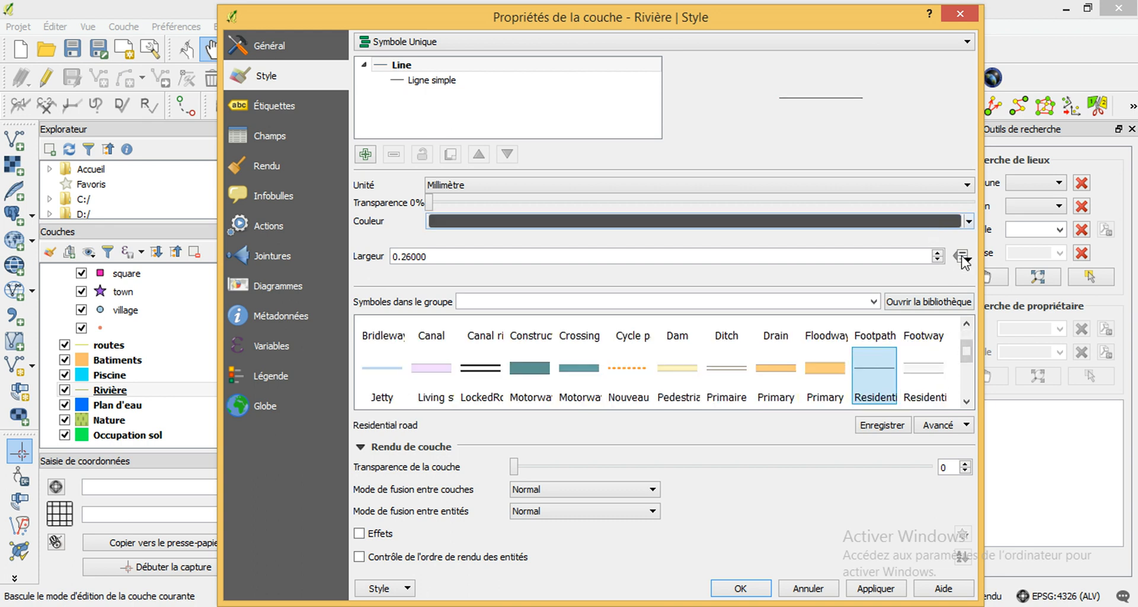
Change the Rivière layer's line colour to bright blue and apply the style.
click(969, 222)
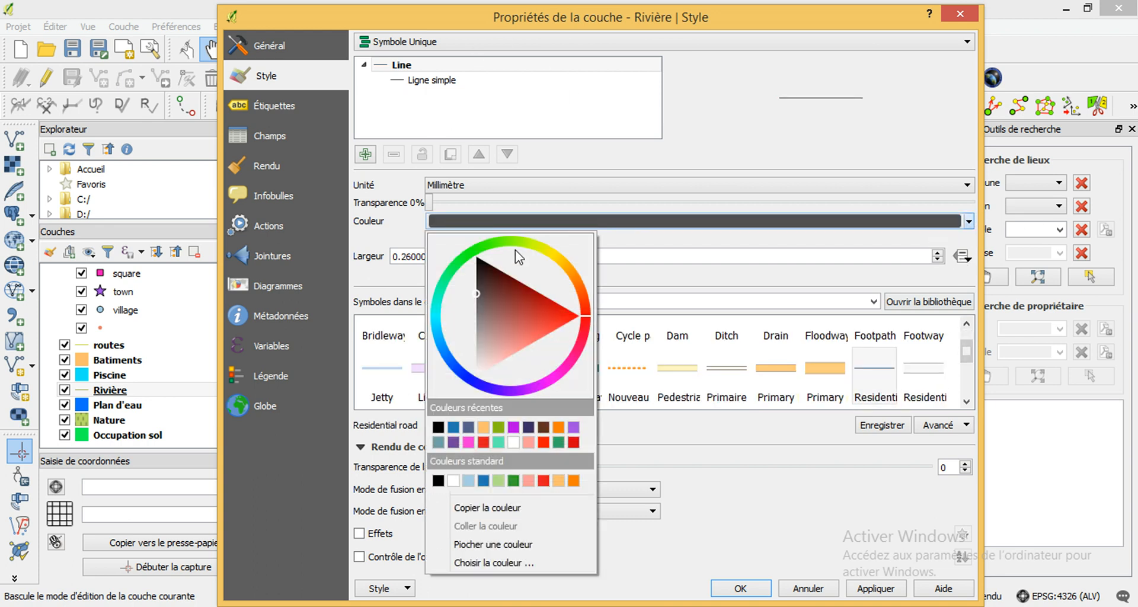
click(483, 481)
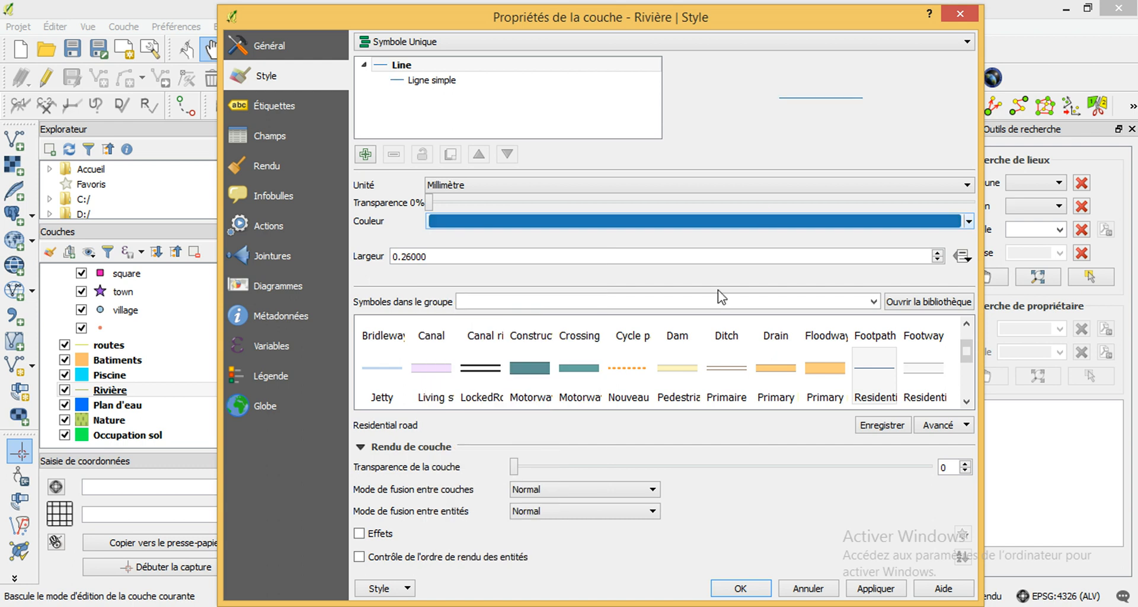
click(967, 222)
drag(466, 346, 448, 343)
click(711, 440)
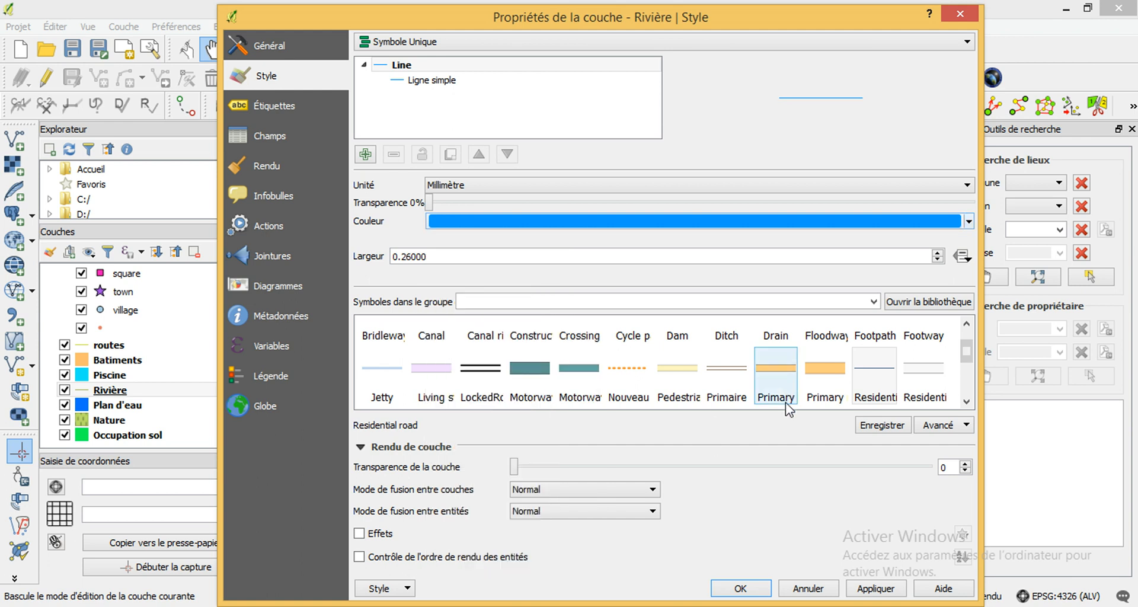
click(748, 588)
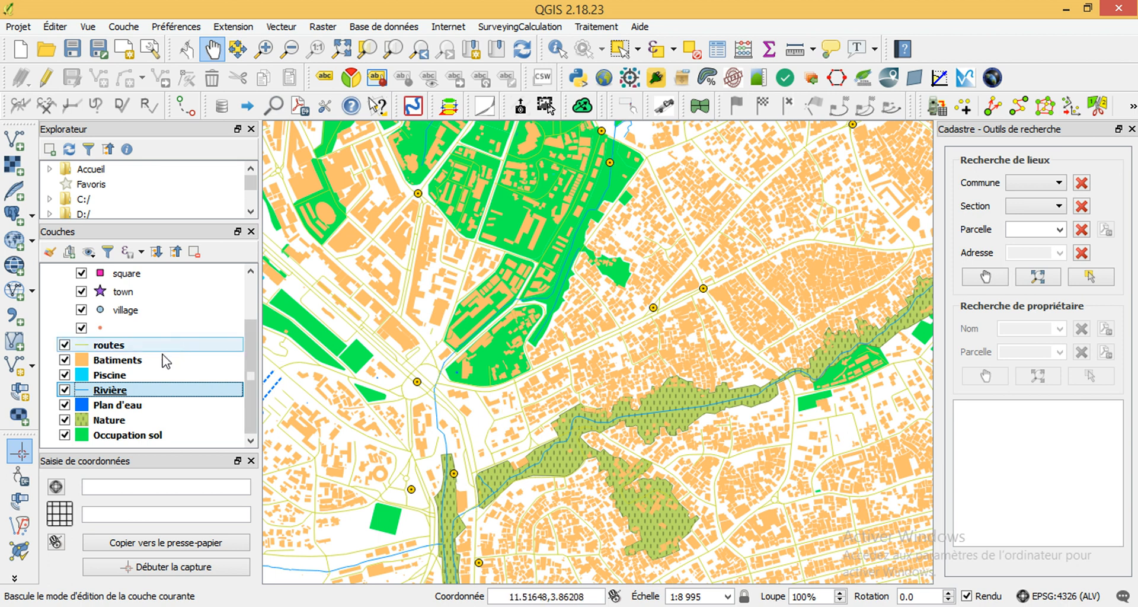
Switch the routes layer to categorised symbols based on the highway column and classify its values.
click(105, 347)
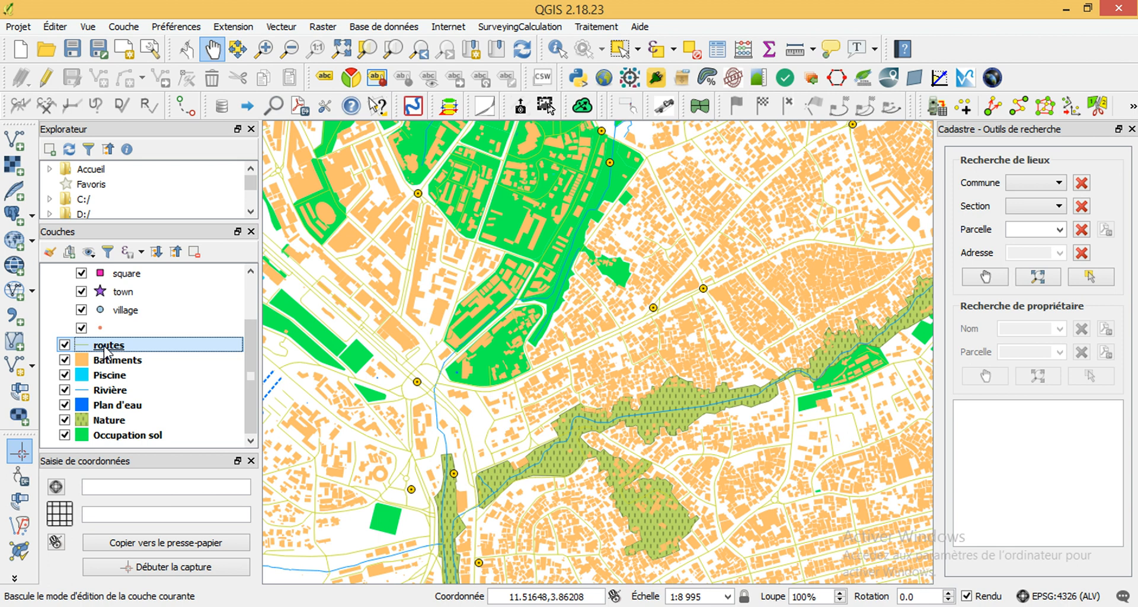
double_click(106, 350)
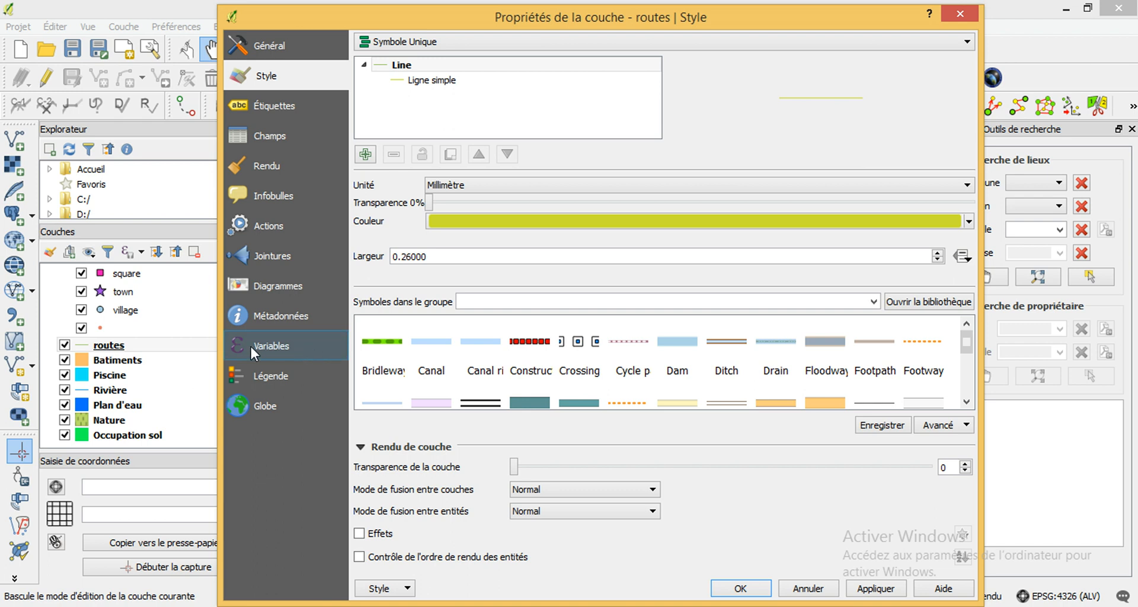
click(556, 42)
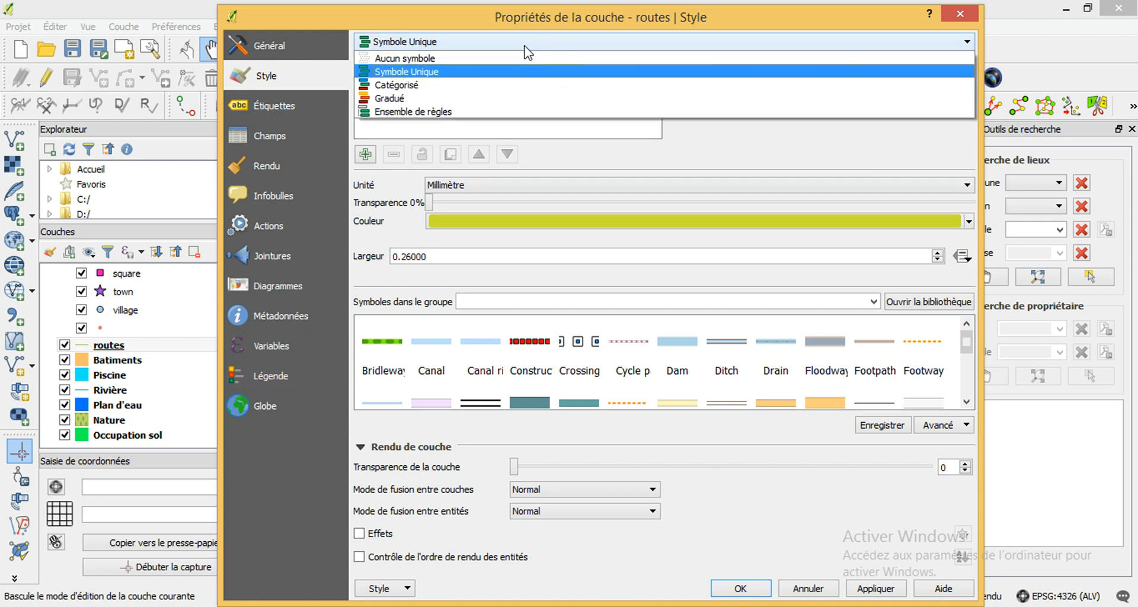
click(413, 86)
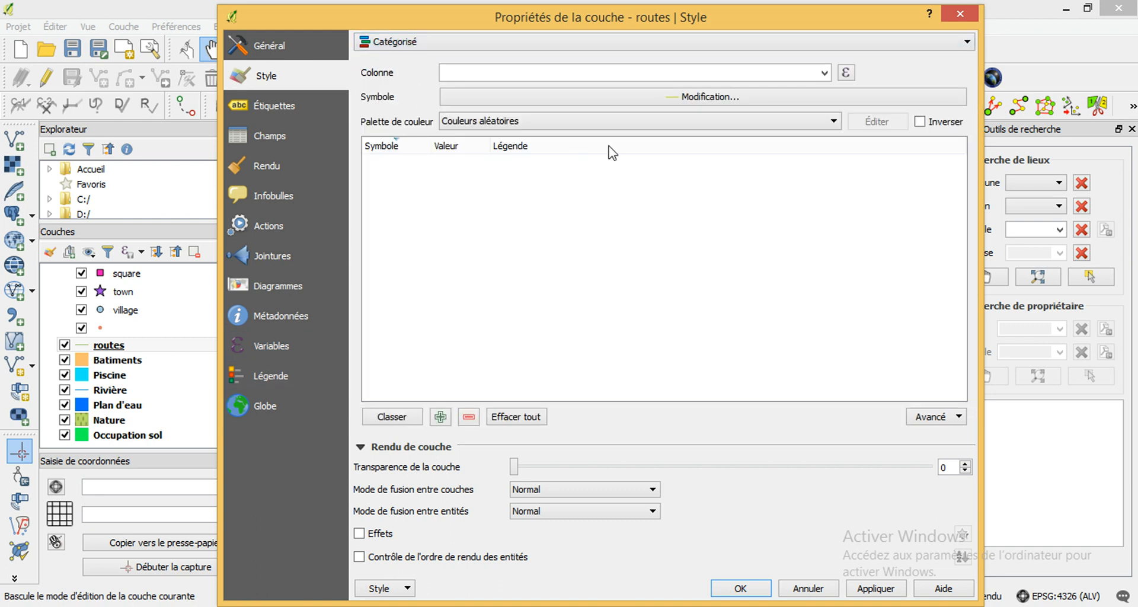
click(826, 73)
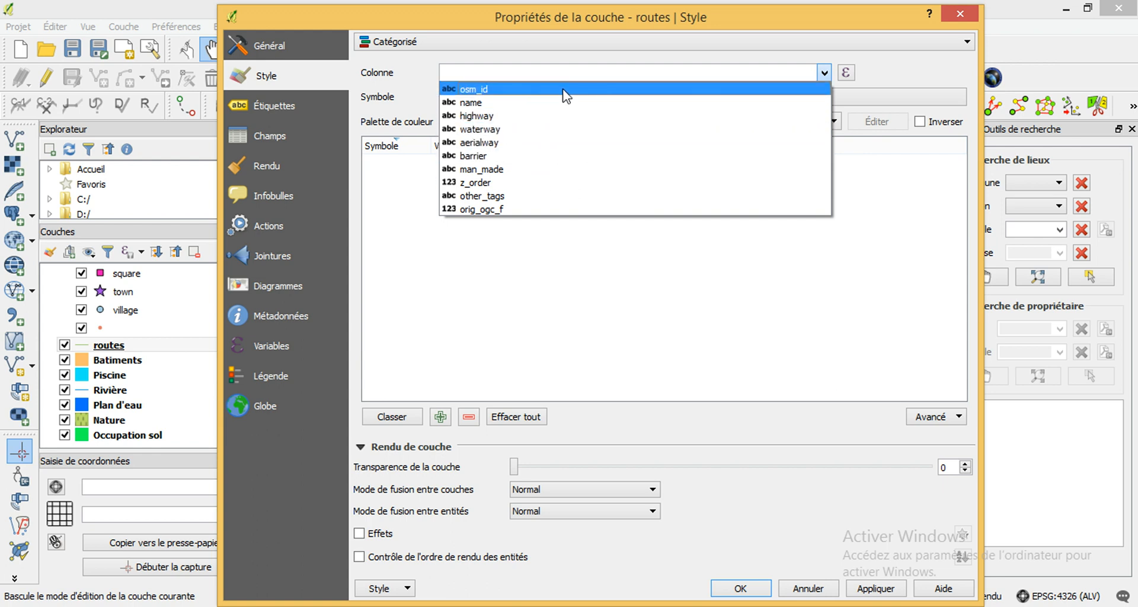
click(487, 117)
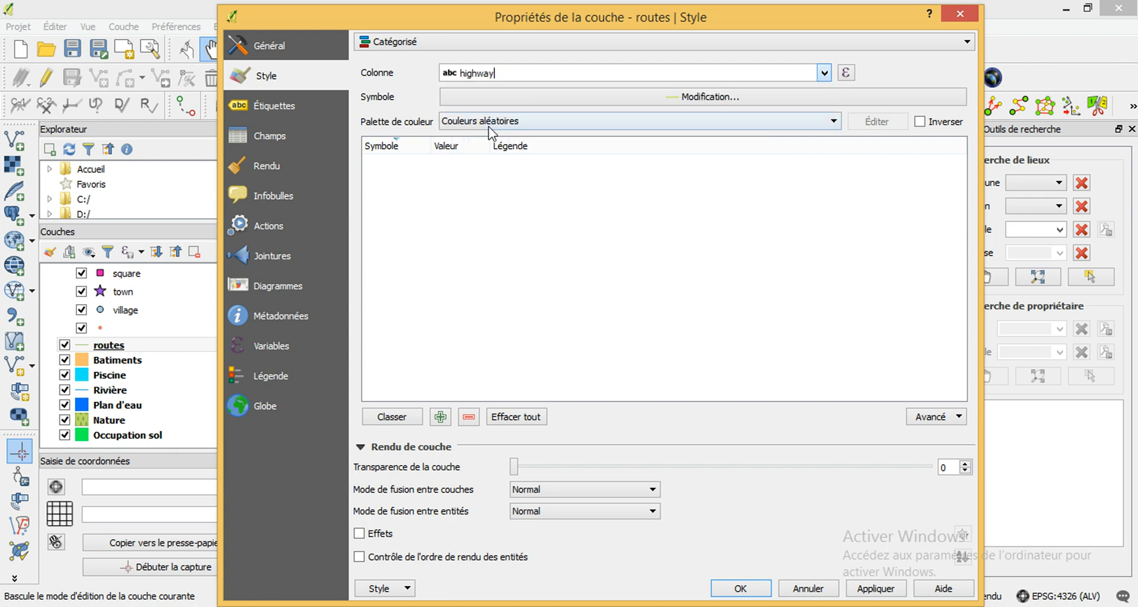
click(405, 418)
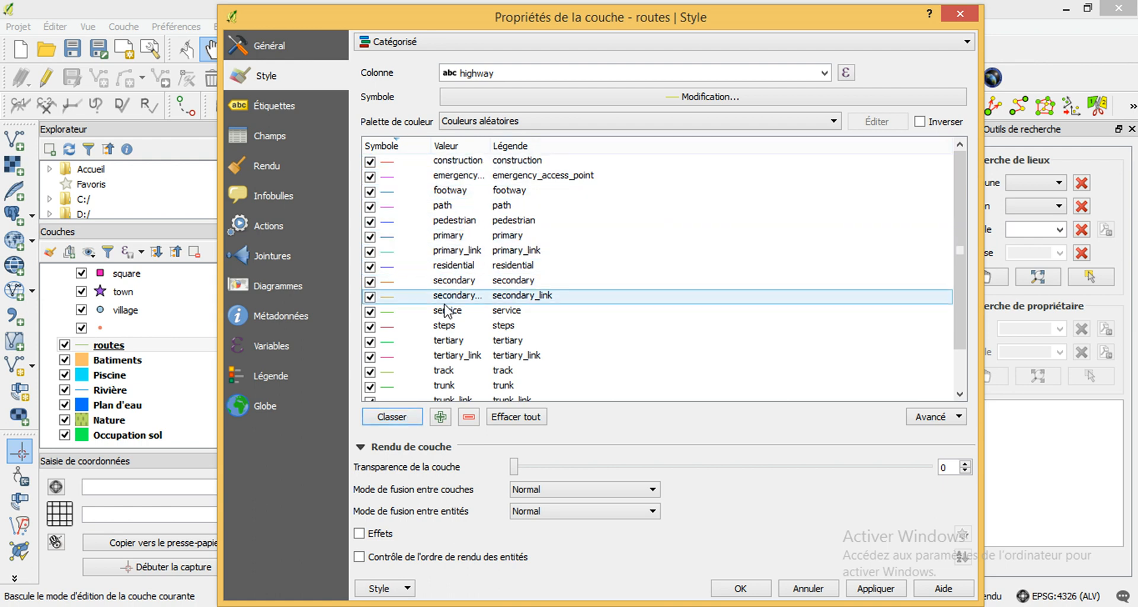
Move the trunk and trunk_link categories to the start of the routes class list, above construction.
mouse_move(957, 250)
mouse_down()
mouse_move(959, 291)
mouse_move(963, 222)
mouse_move(962, 314)
mouse_move(965, 255)
mouse_up()
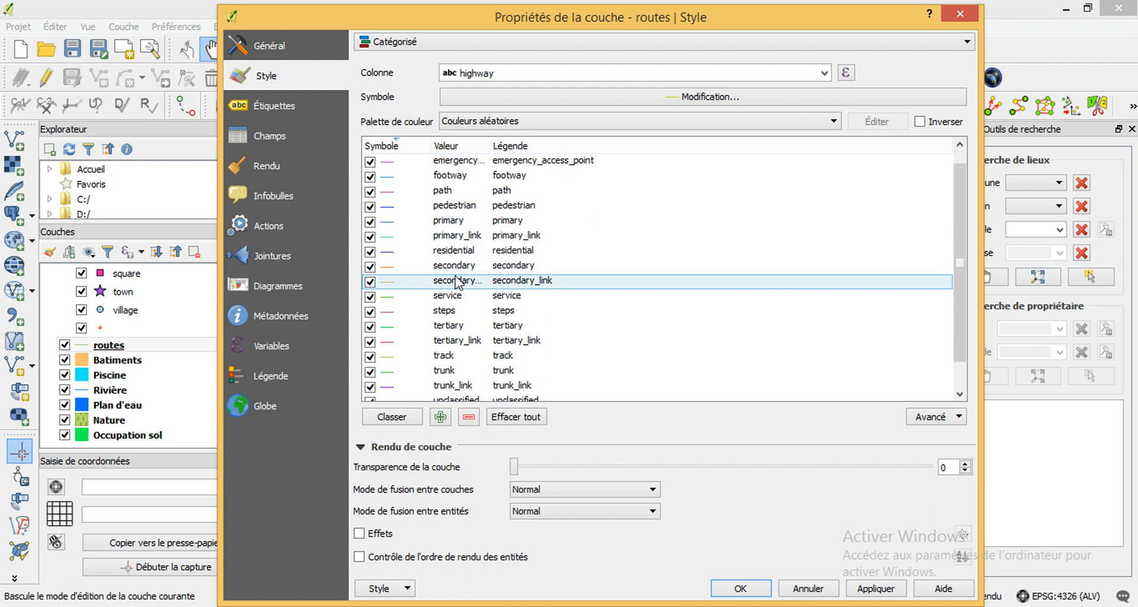
scroll(465, 278, up, 1)
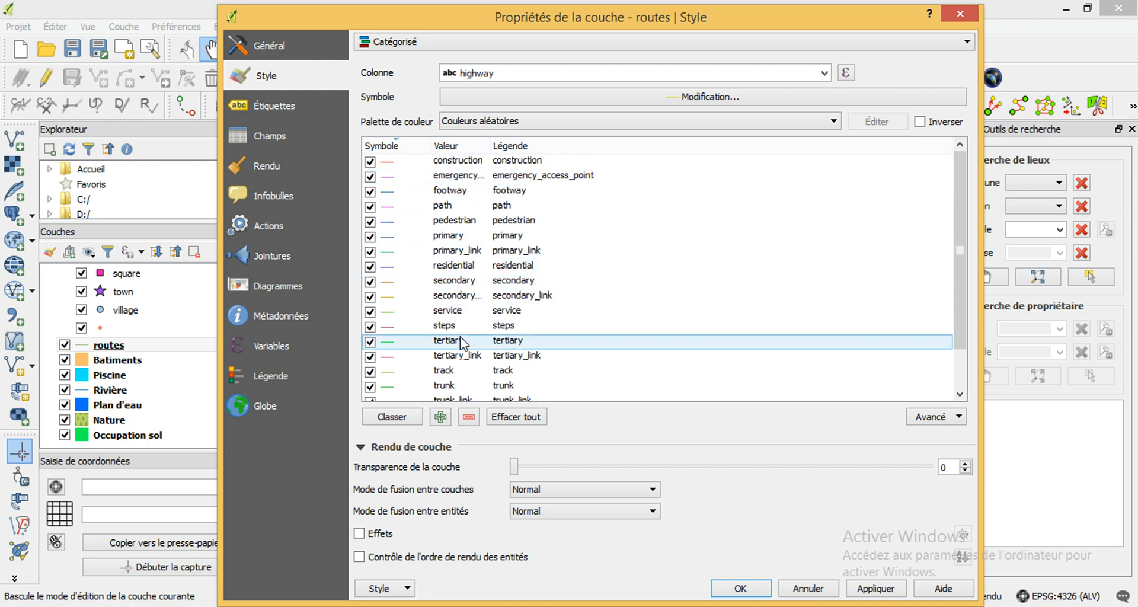
drag(451, 386, 489, 165)
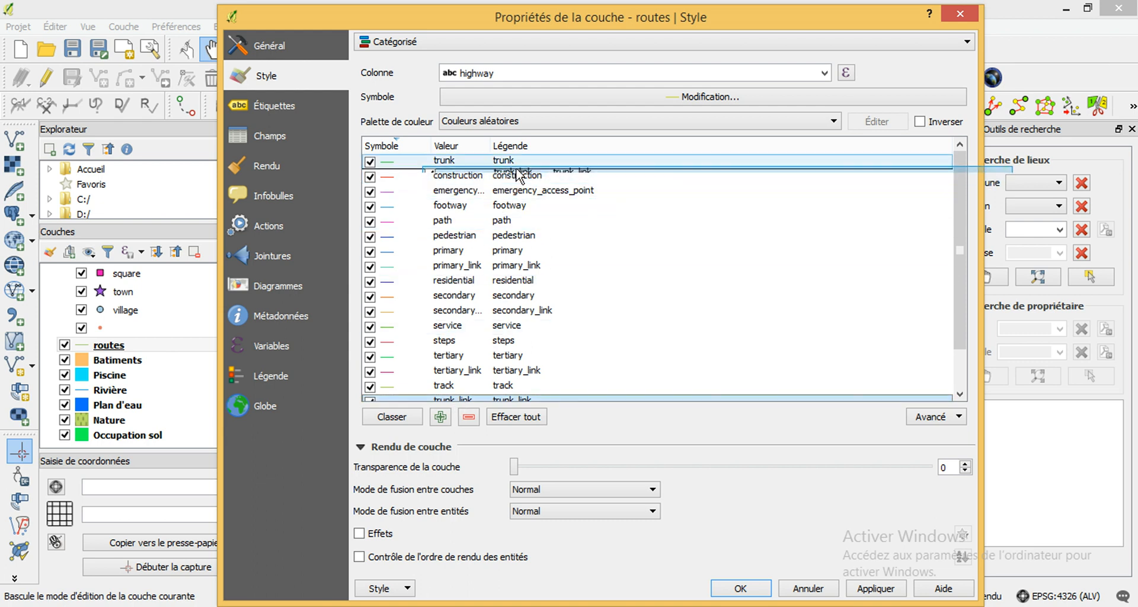
drag(469, 399, 528, 173)
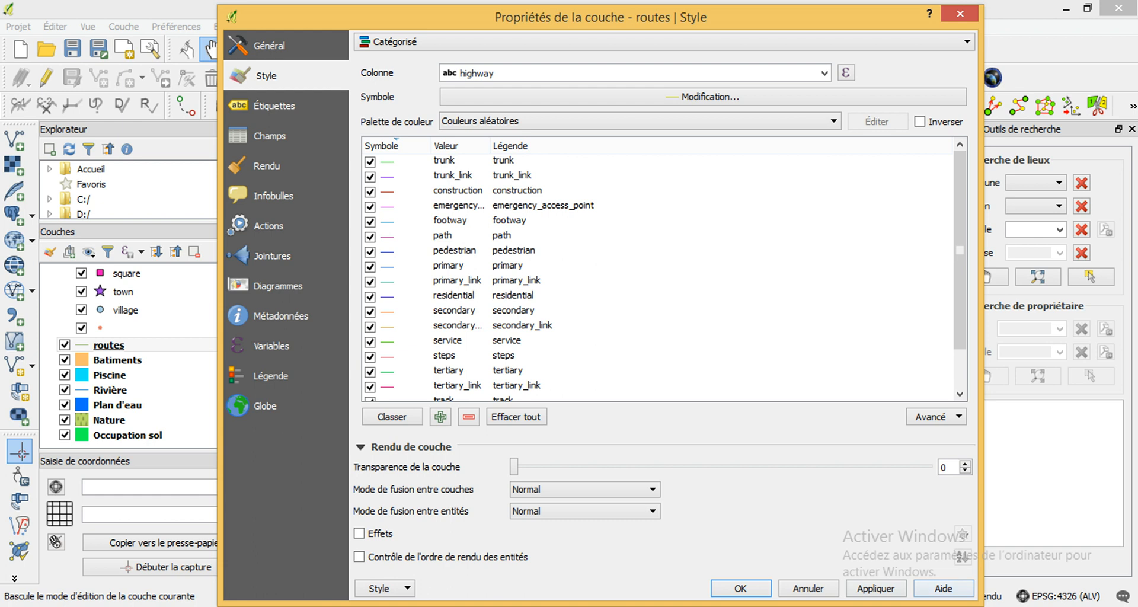
click(972, 606)
click(988, 537)
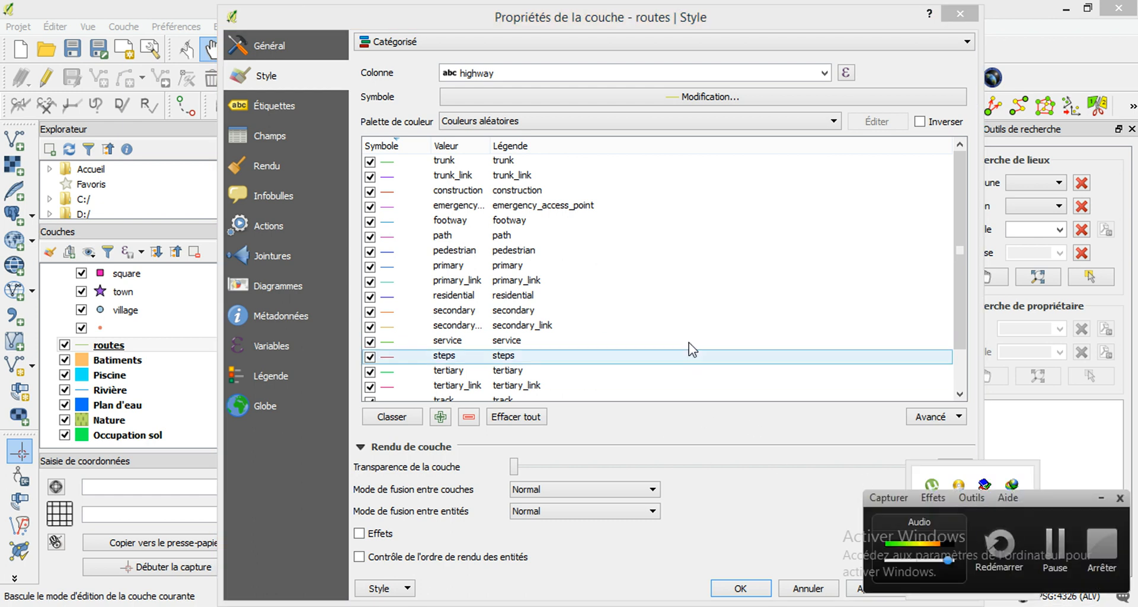
click(1047, 545)
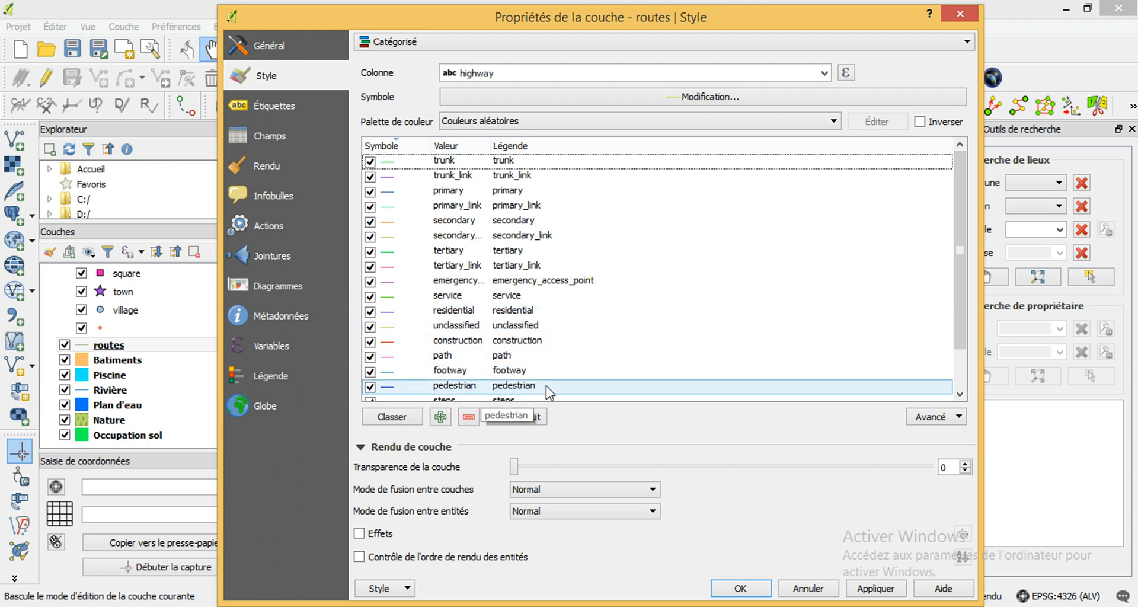
Assign the red Trunk line preset to the trunk category of the routes layer.
scroll(567, 377, down, 1)
scroll(504, 296, up, 1)
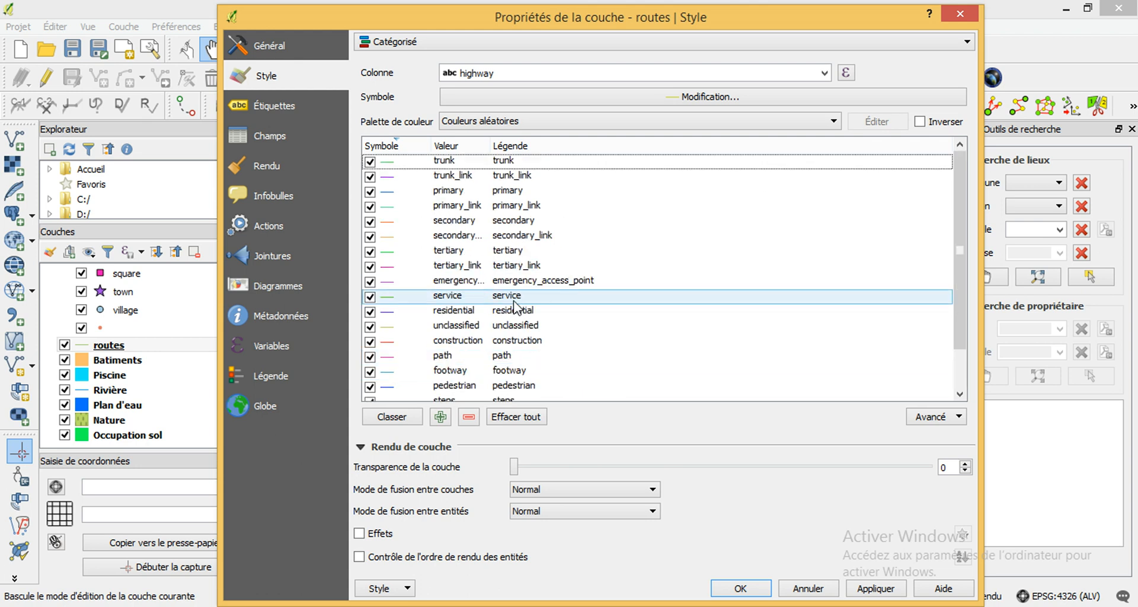
double_click(390, 162)
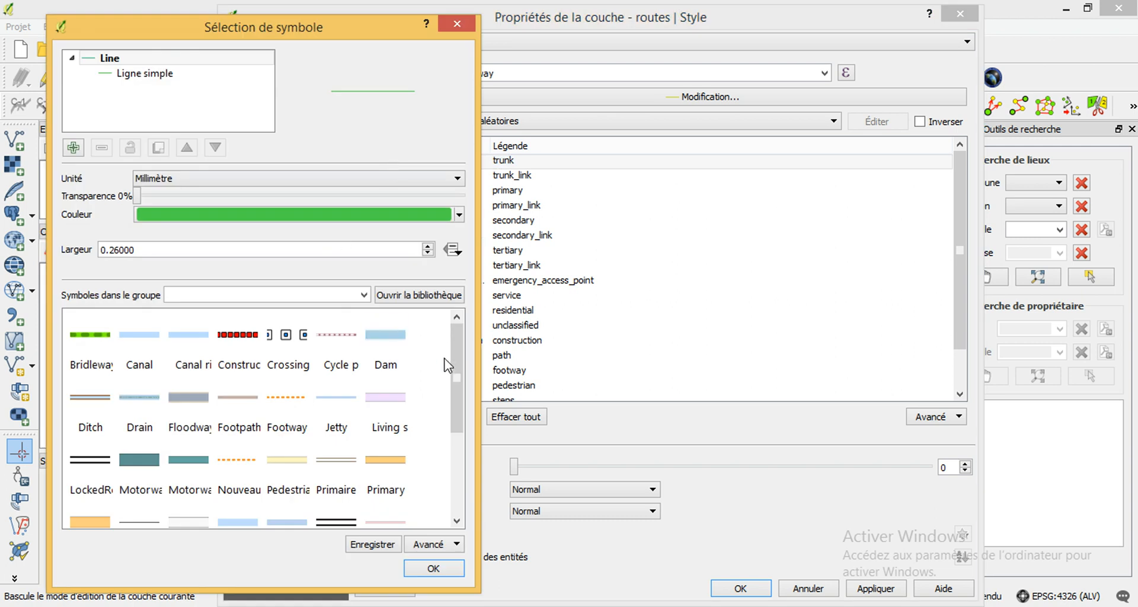
drag(454, 354, 457, 401)
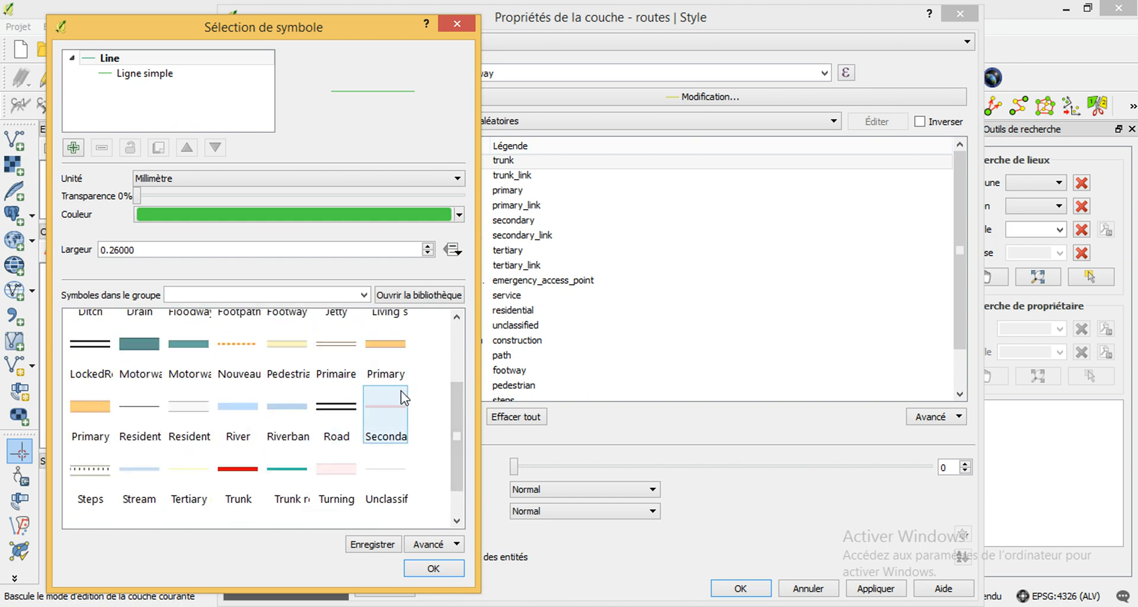
drag(452, 414, 457, 433)
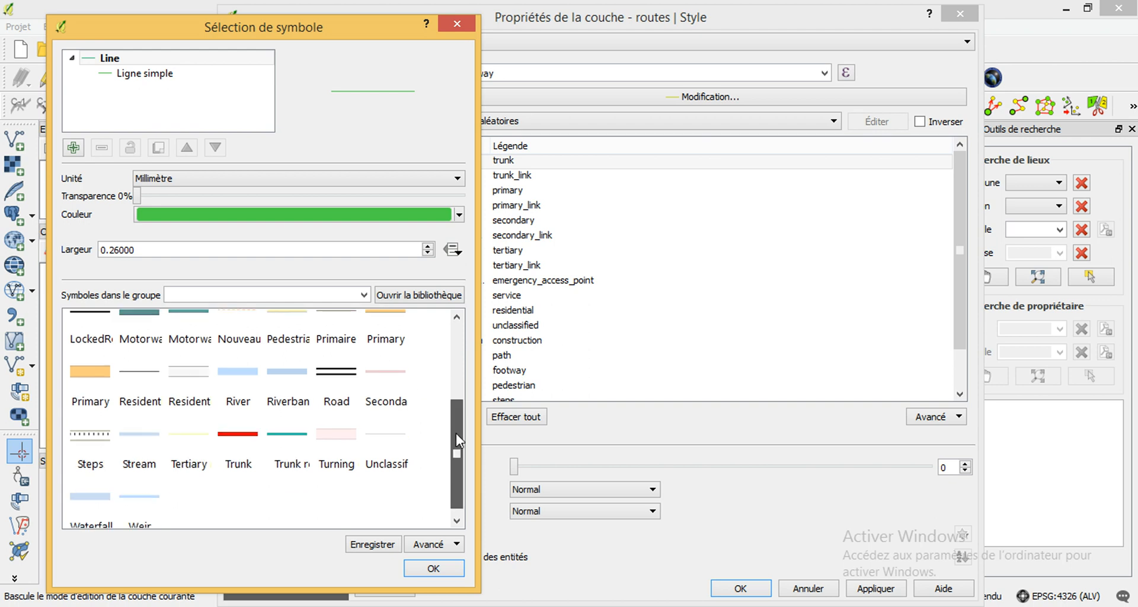
click(254, 450)
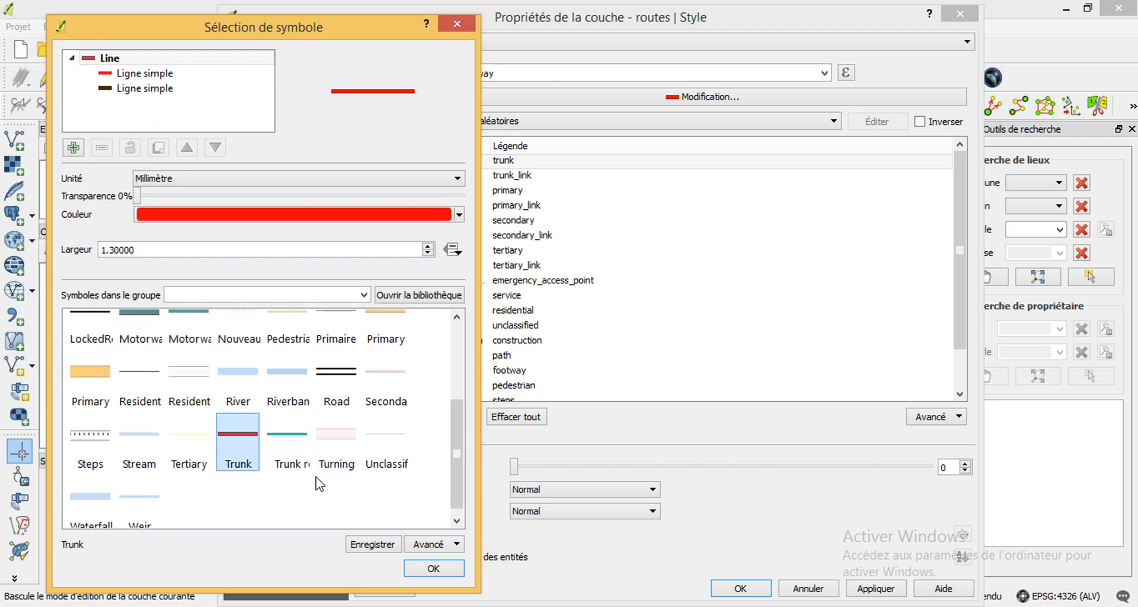
click(428, 570)
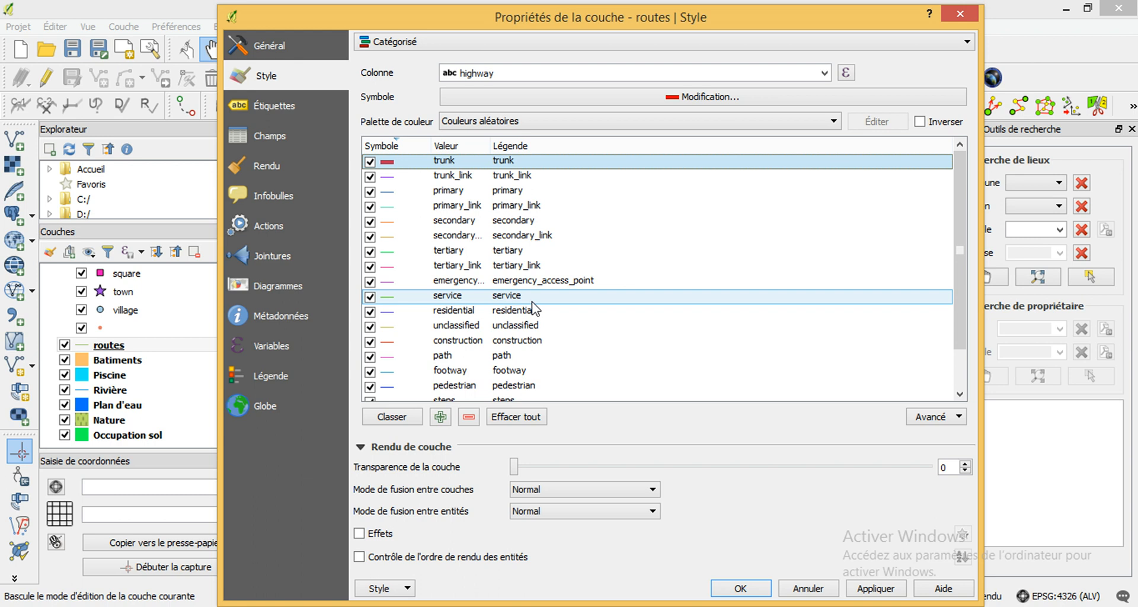
Give the trunk_link category the same red Trunk line preset.
click(404, 177)
double_click(404, 177)
drag(456, 424, 459, 487)
click(237, 469)
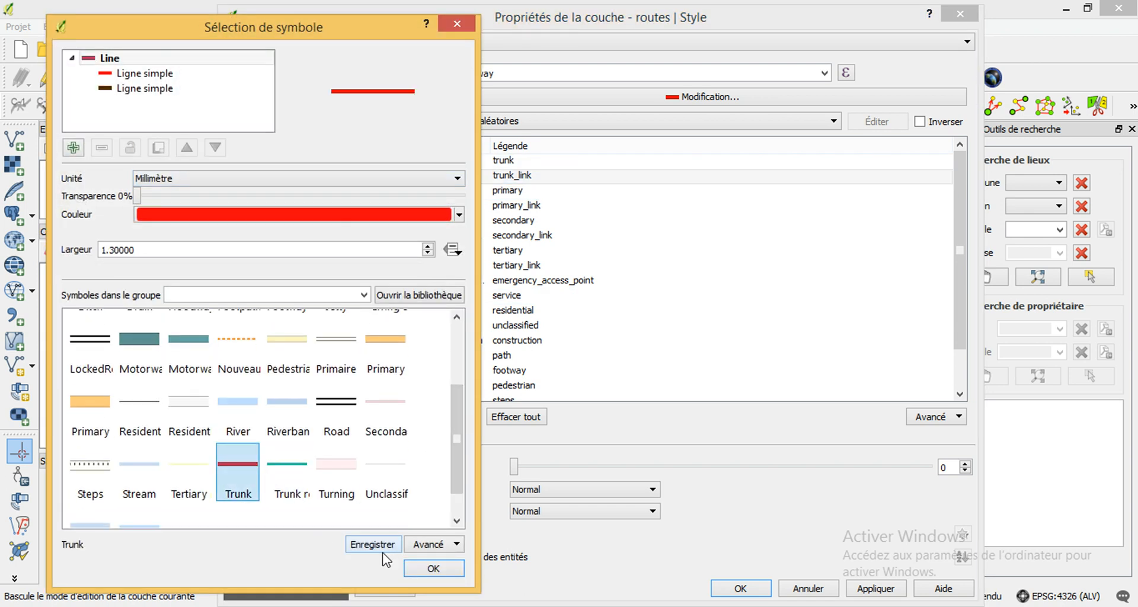
click(416, 568)
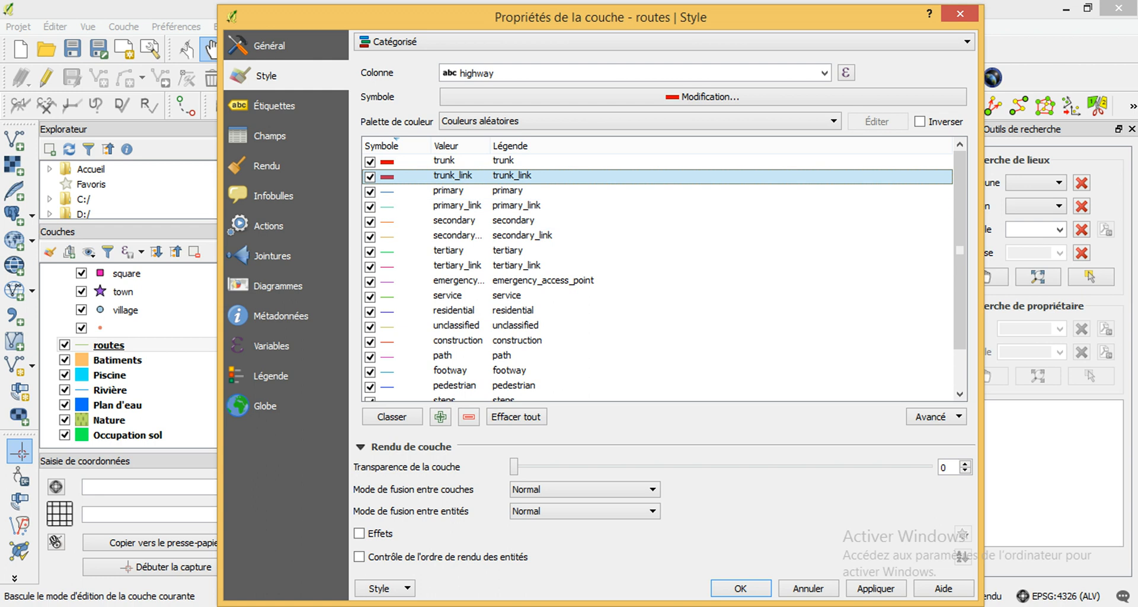
click(973, 606)
click(984, 538)
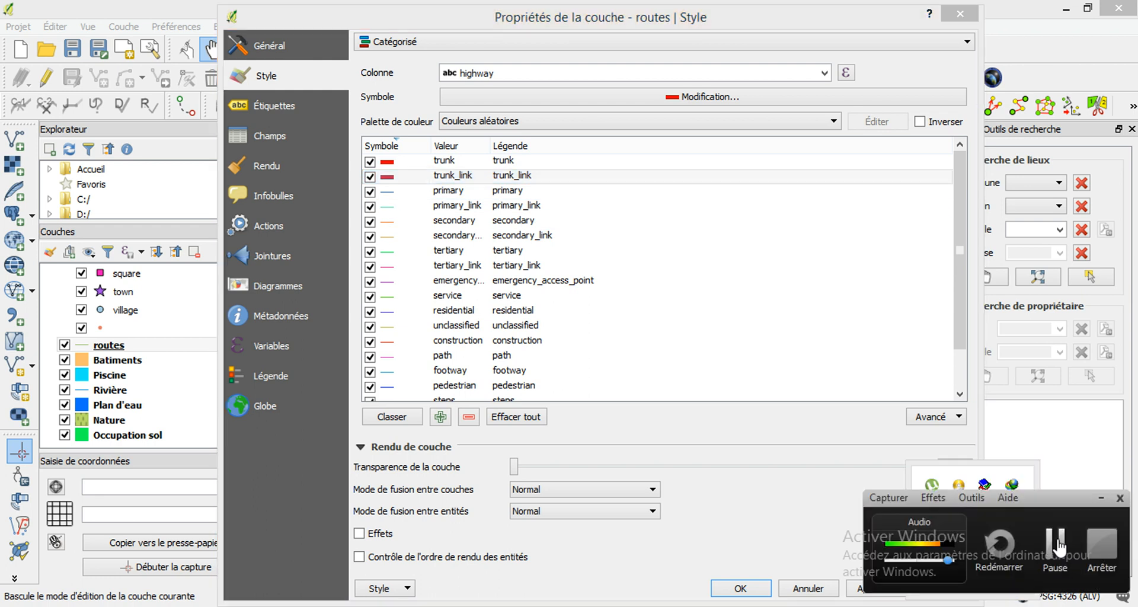
click(1058, 543)
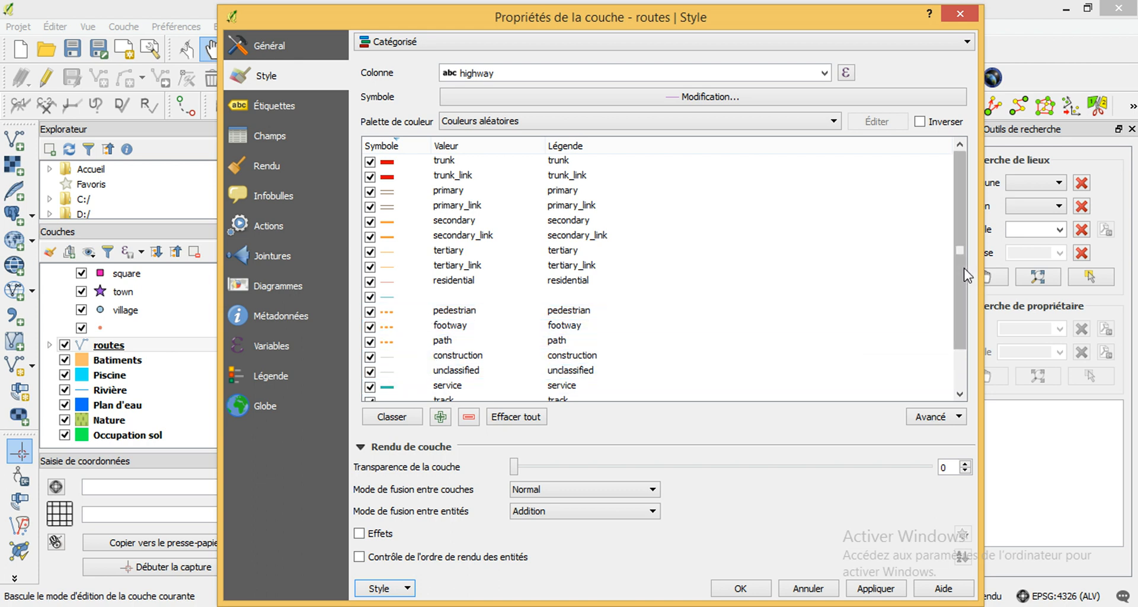
Review the remaining road categories and accept the categorised style for the routes layer.
drag(959, 304, 960, 341)
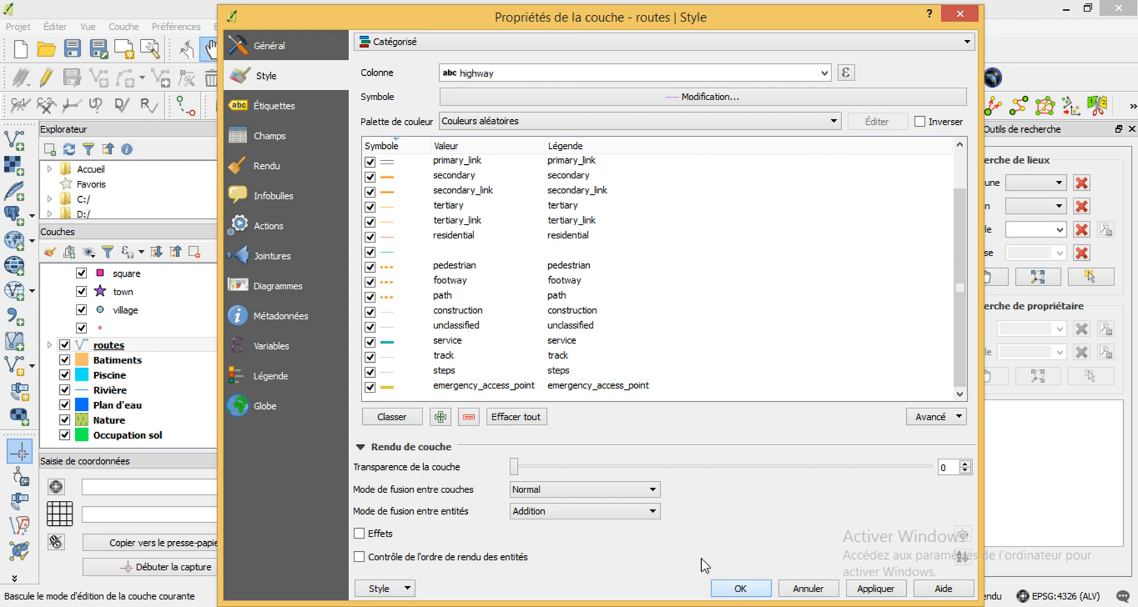
key(Return)
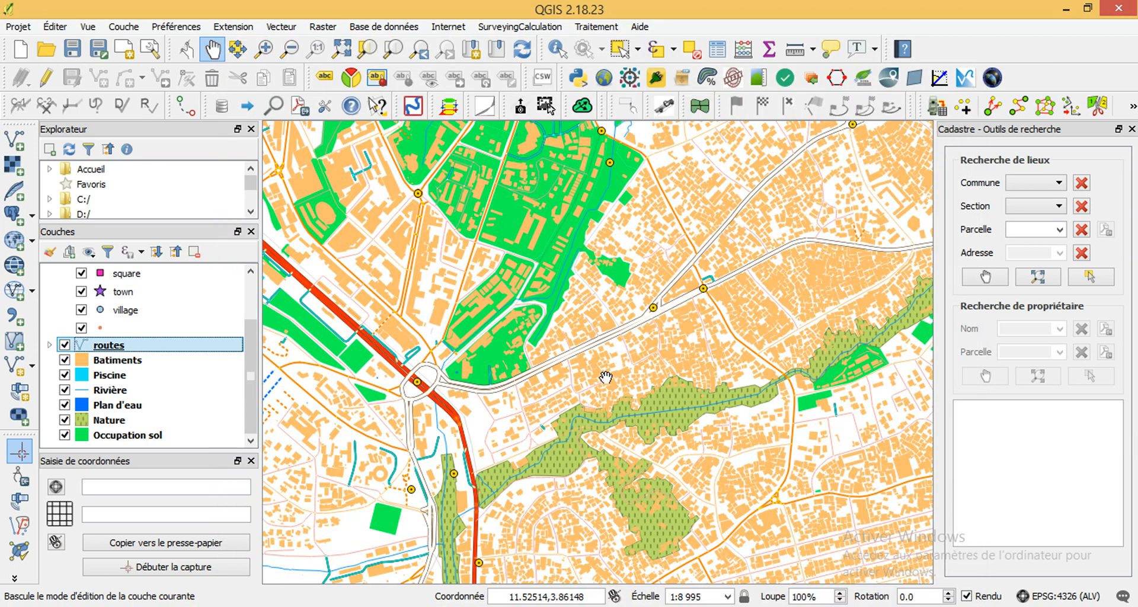
Examine the styled road network at a smaller scale across the surrounding city, including the lake area.
scroll(666, 276, down, 1)
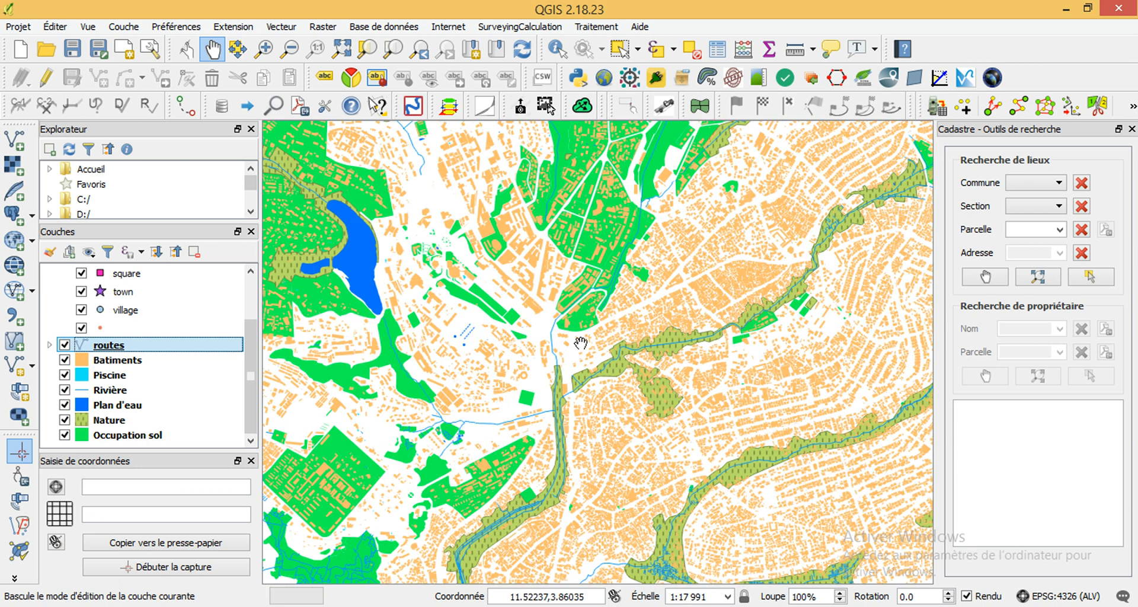
drag(466, 424, 661, 270)
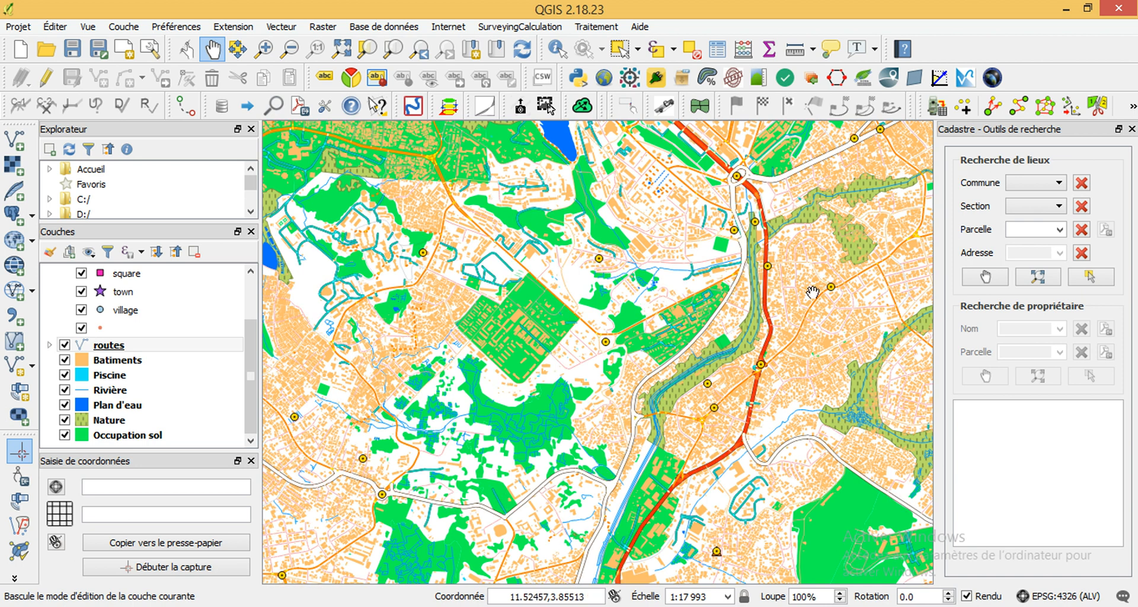
drag(806, 271, 678, 463)
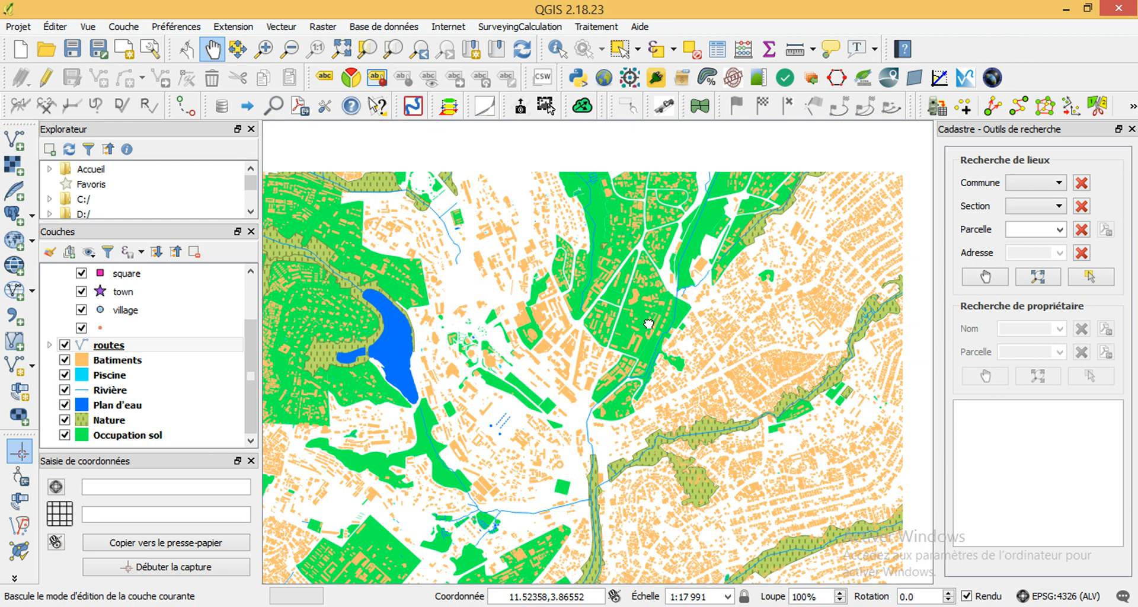
drag(697, 239, 627, 362)
drag(642, 296, 527, 348)
drag(447, 392, 797, 357)
drag(519, 406, 576, 362)
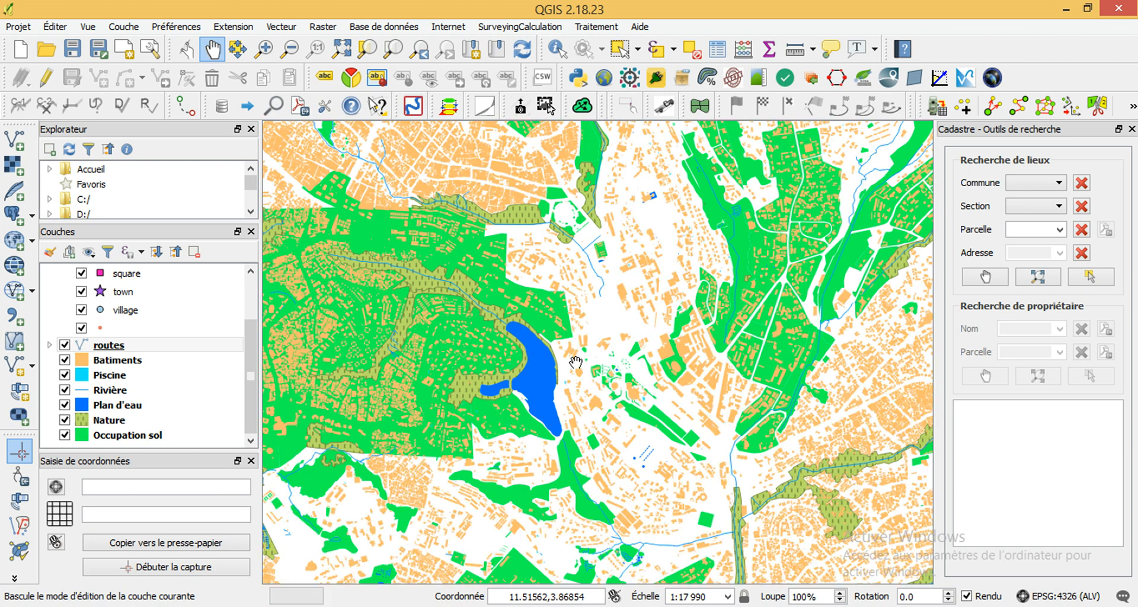
drag(551, 391, 605, 347)
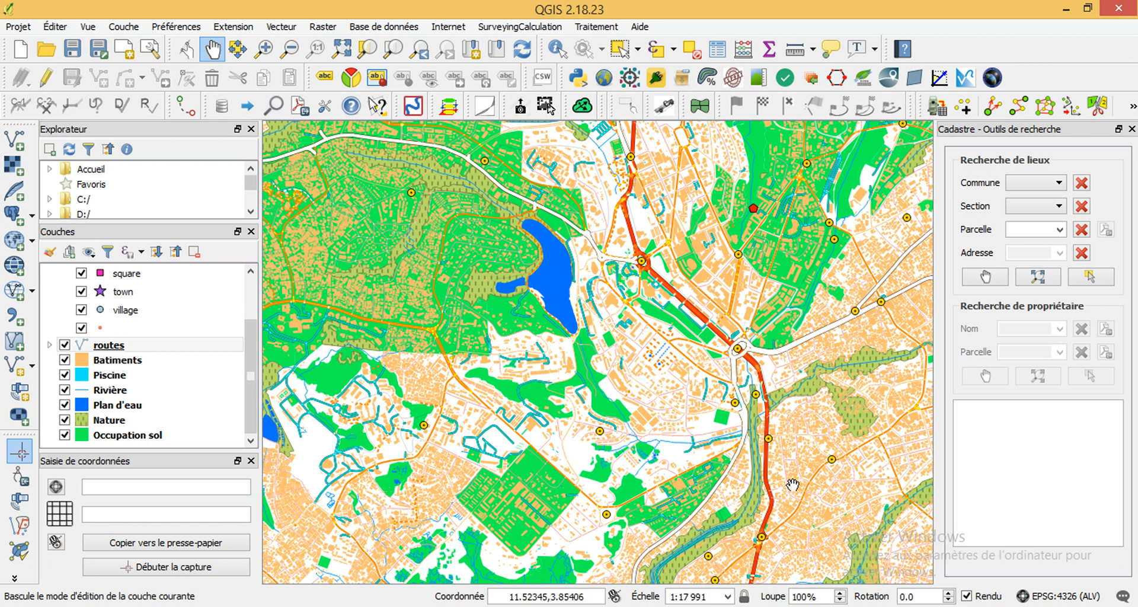
click(973, 606)
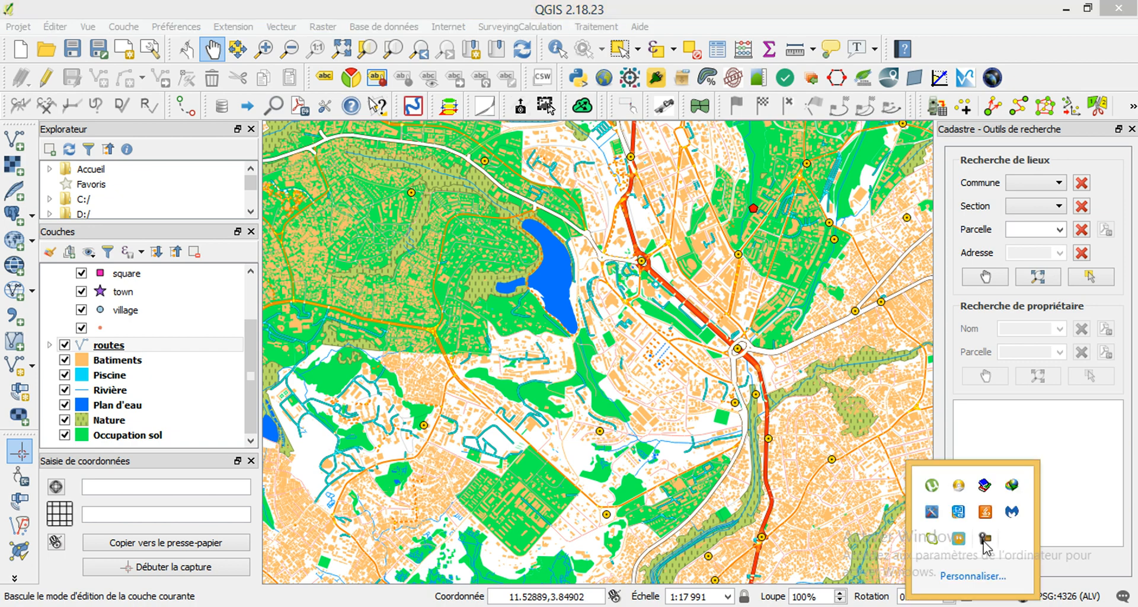
click(984, 542)
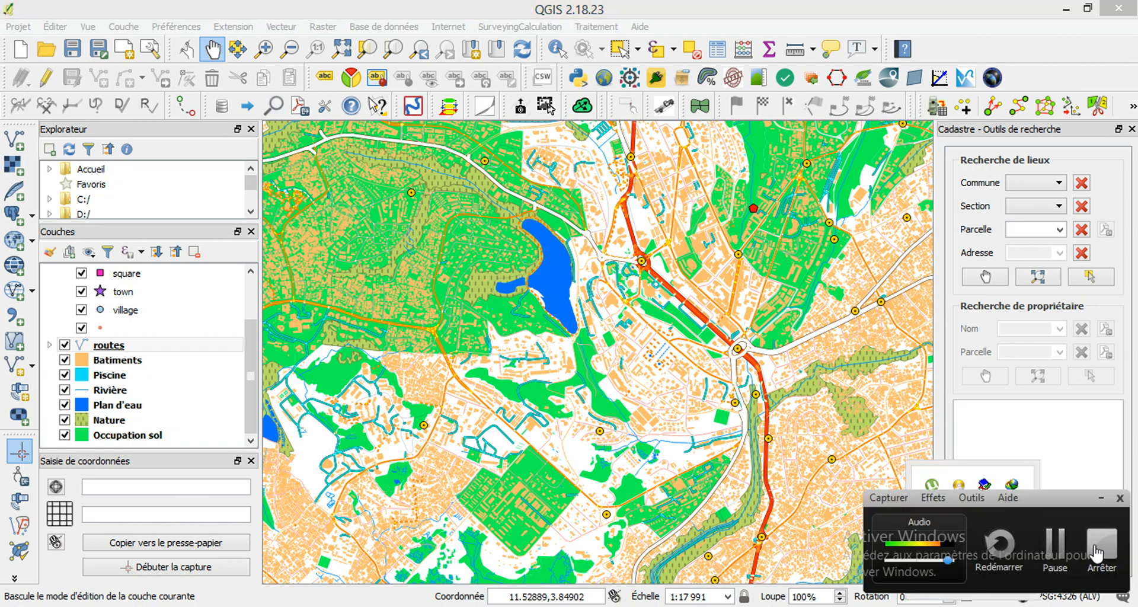